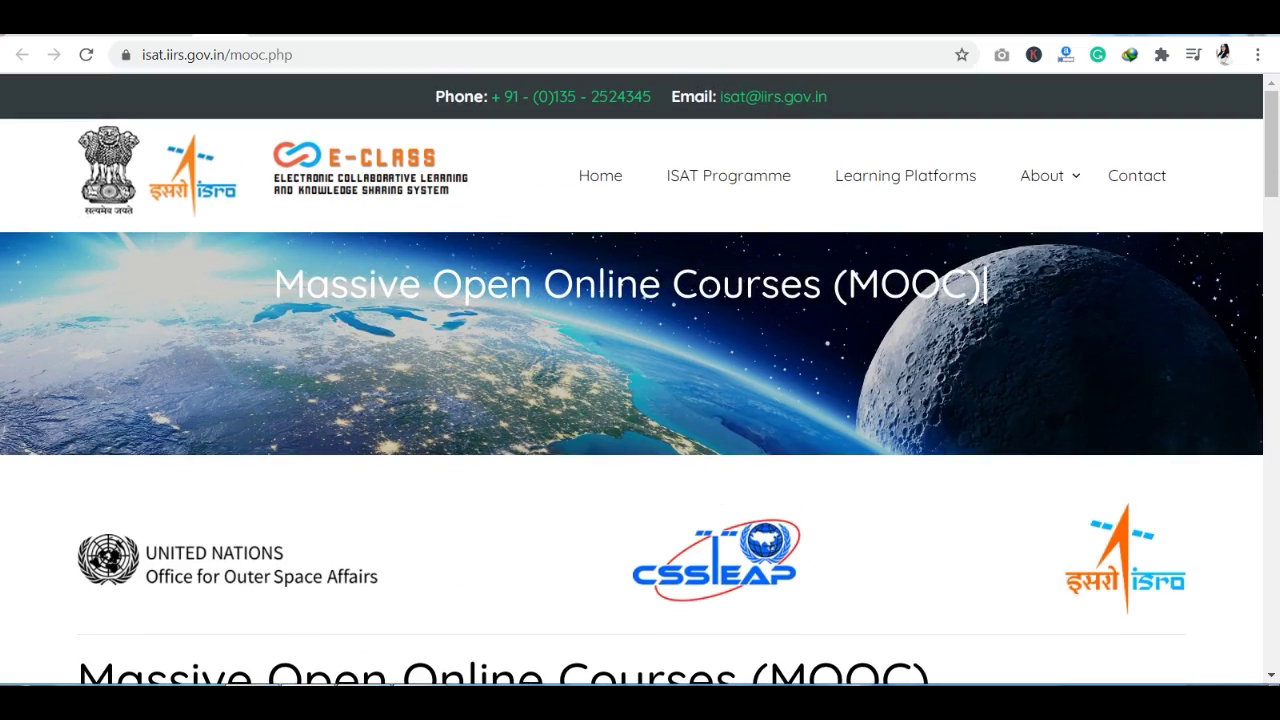
# Open the online registration for the Geospatial Application for Disaster Risk Management course on the MOOC page
pyautogui.scroll(-10, 640, 400)
pyautogui.scroll(-15, 640, 430)
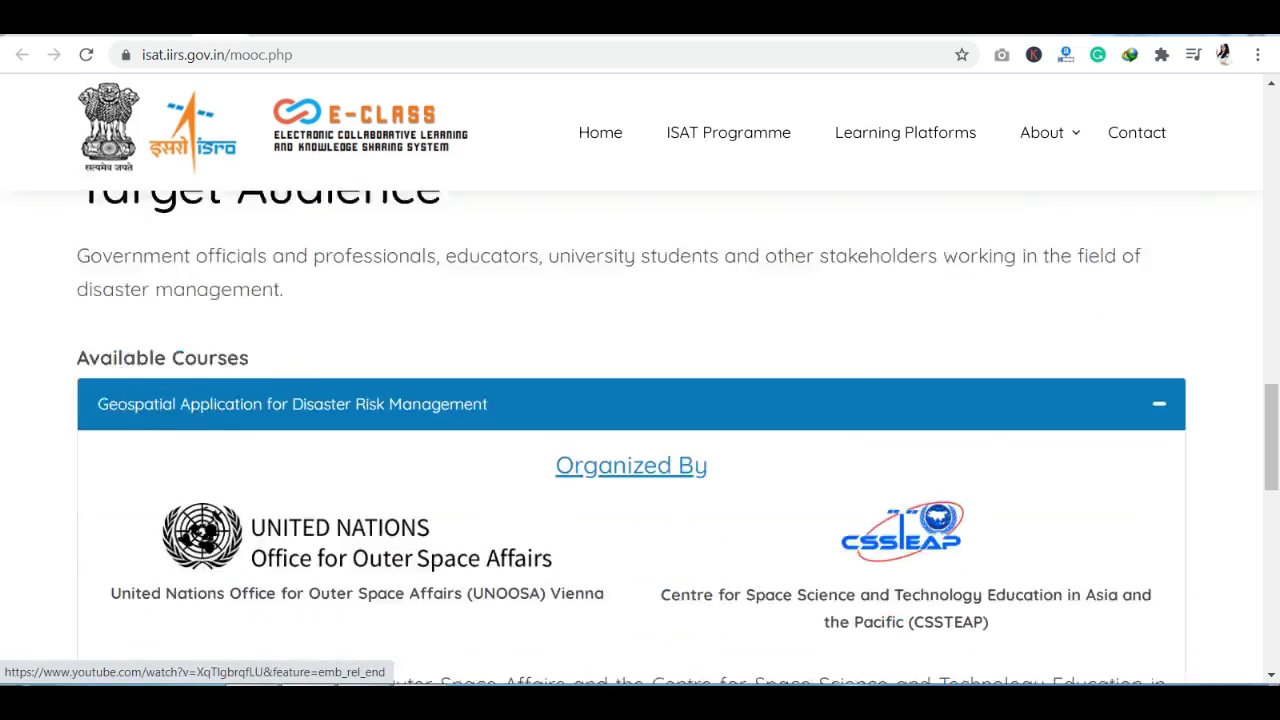
pyautogui.scroll(10, 640, 430)
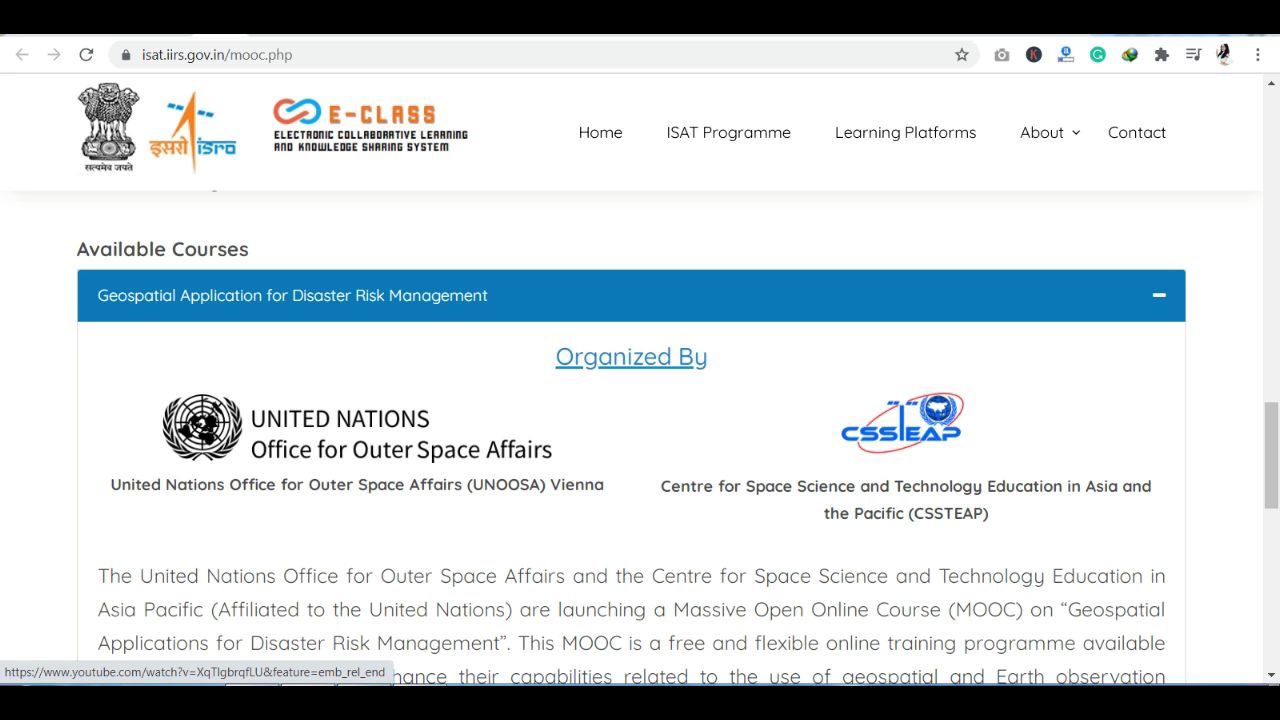
pyautogui.scroll(-1, 640, 430)
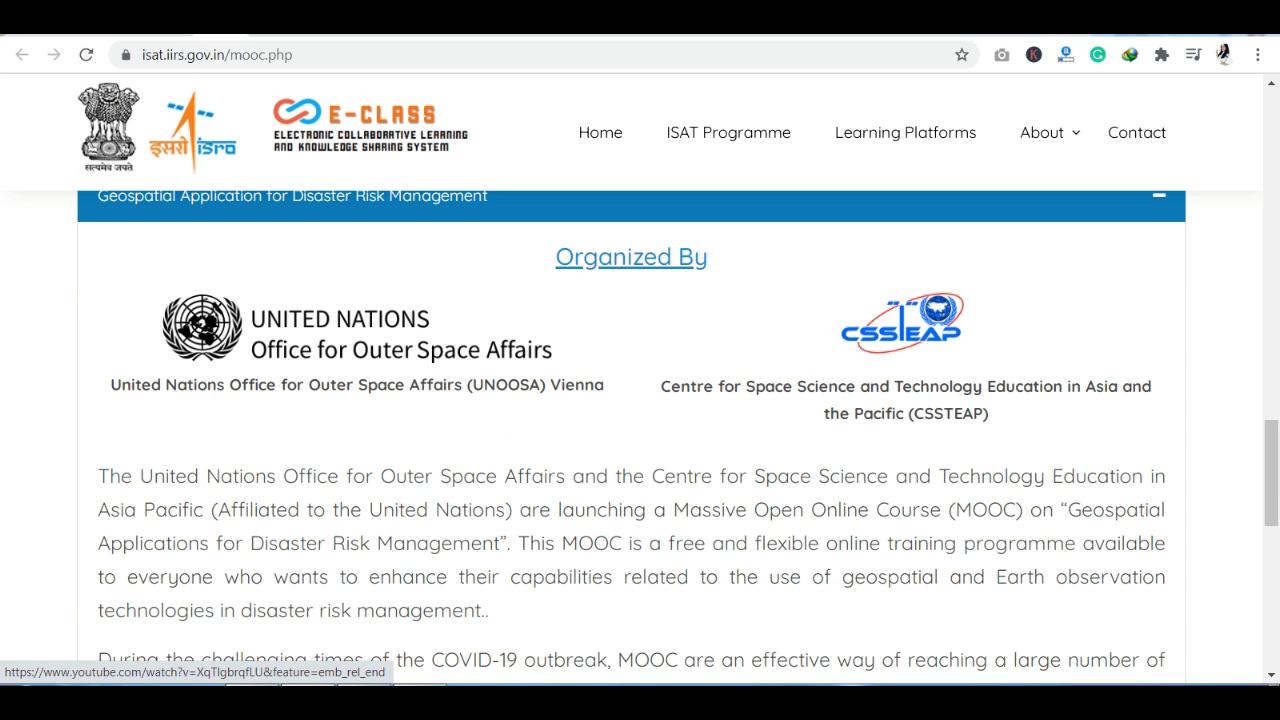
pyautogui.scroll(-2, 640, 430)
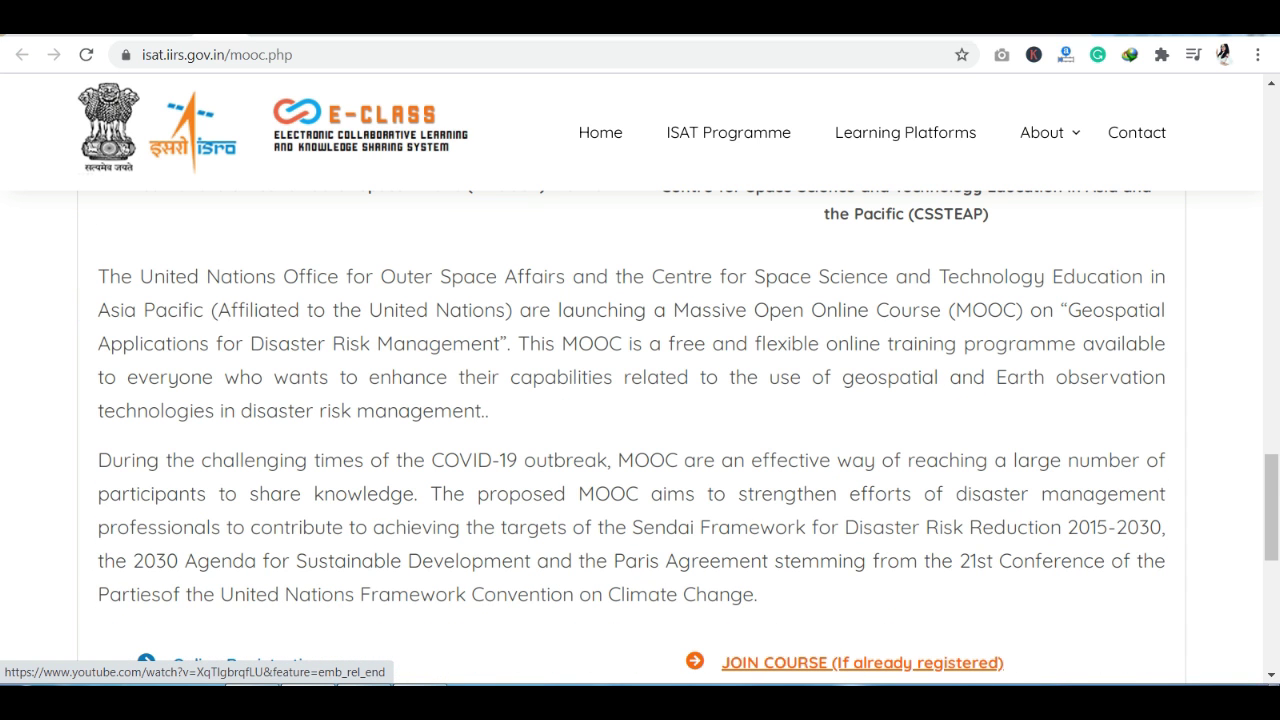
pyautogui.scroll(-1, 640, 430)
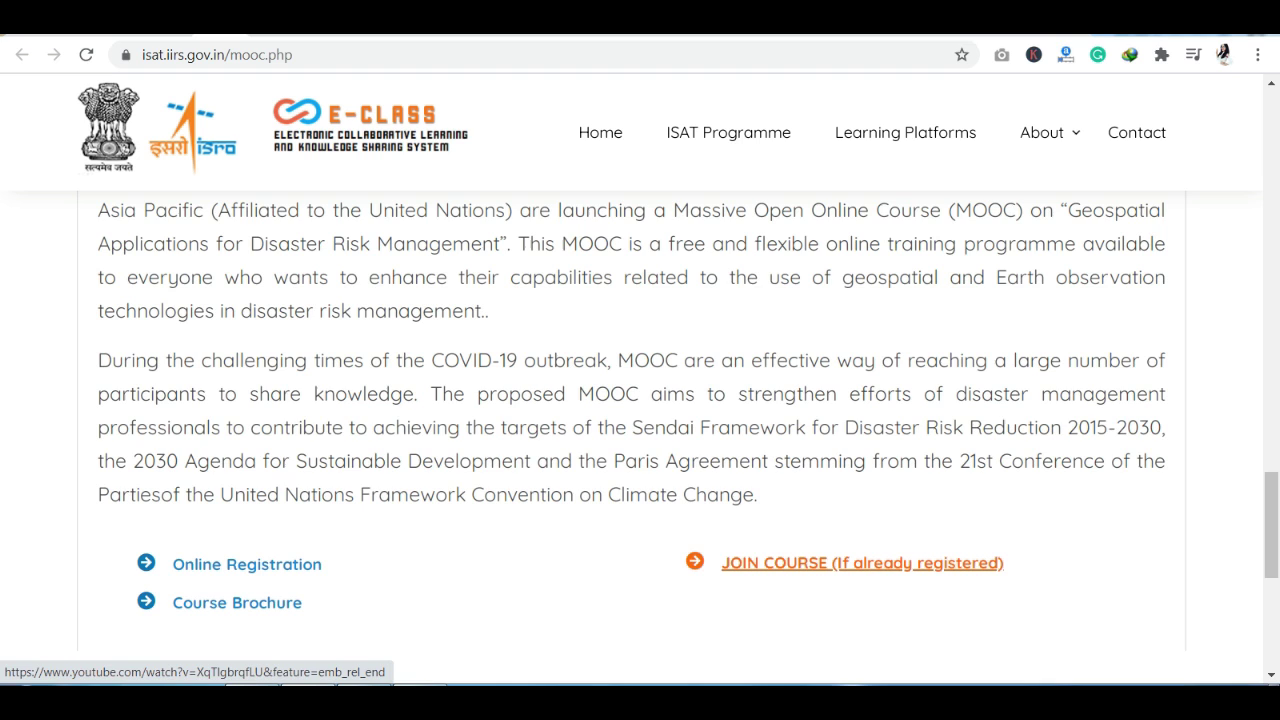
pyautogui.scroll(-2, 240, 400)
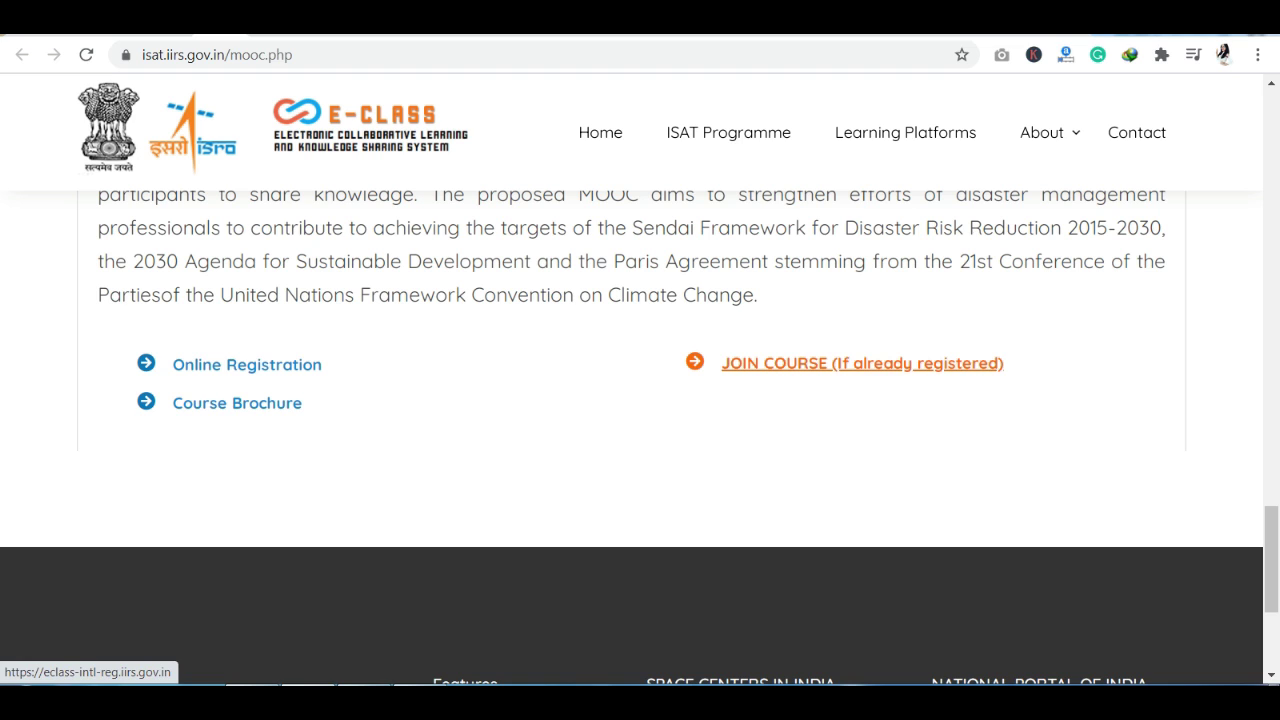
pyautogui.click(247, 364)
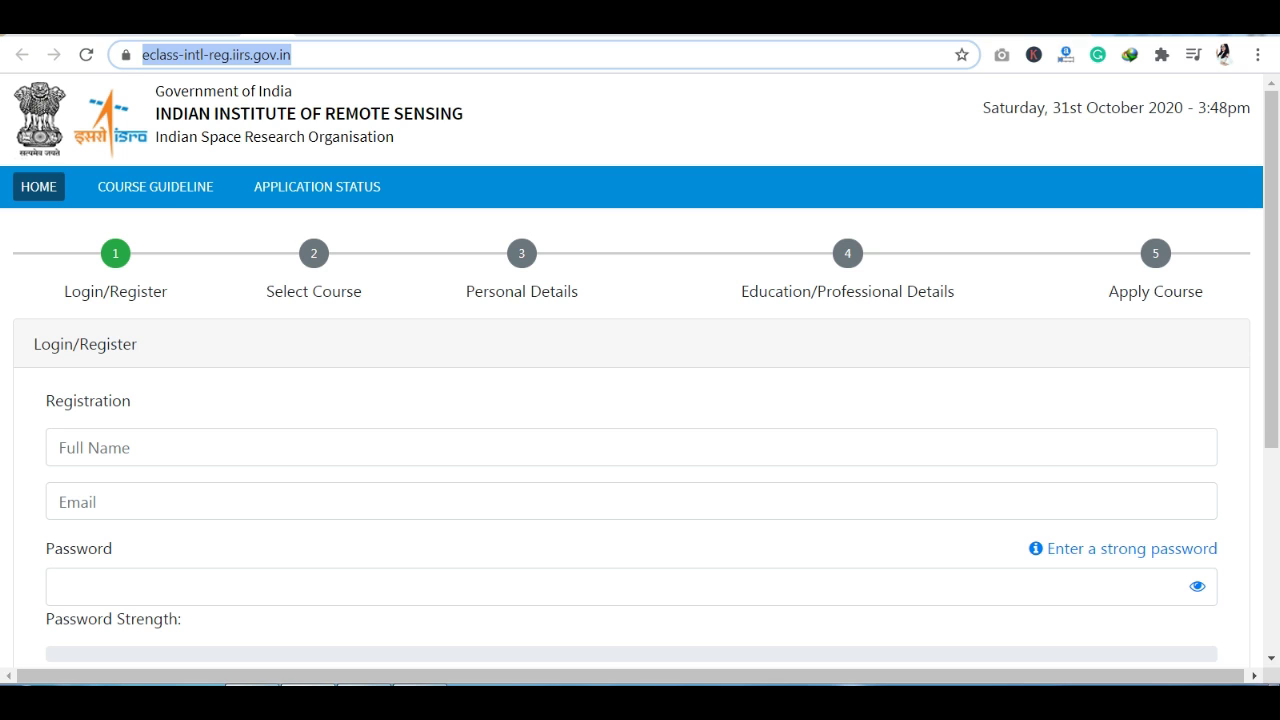
# Review the account registration form and return to the application home from the account activation page
pyautogui.scroll(-1, 640, 400)
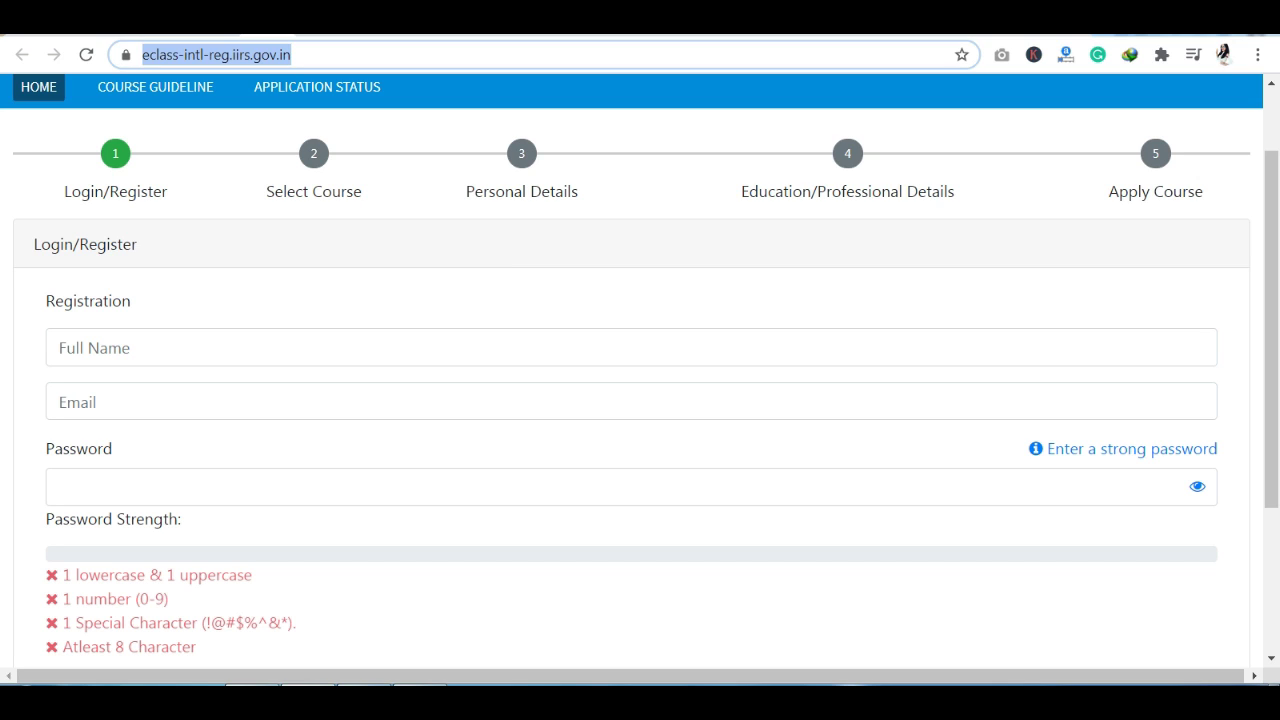
pyautogui.scroll(-1, 640, 400)
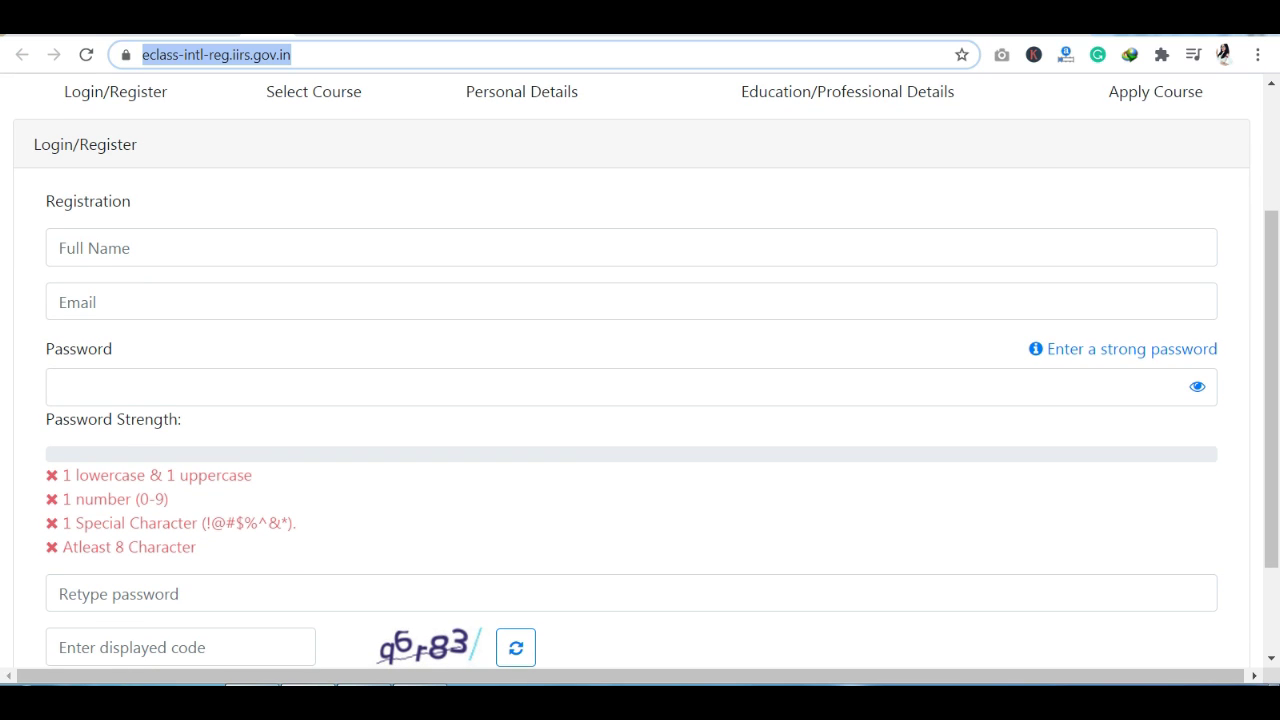
pyautogui.scroll(-2, 640, 400)
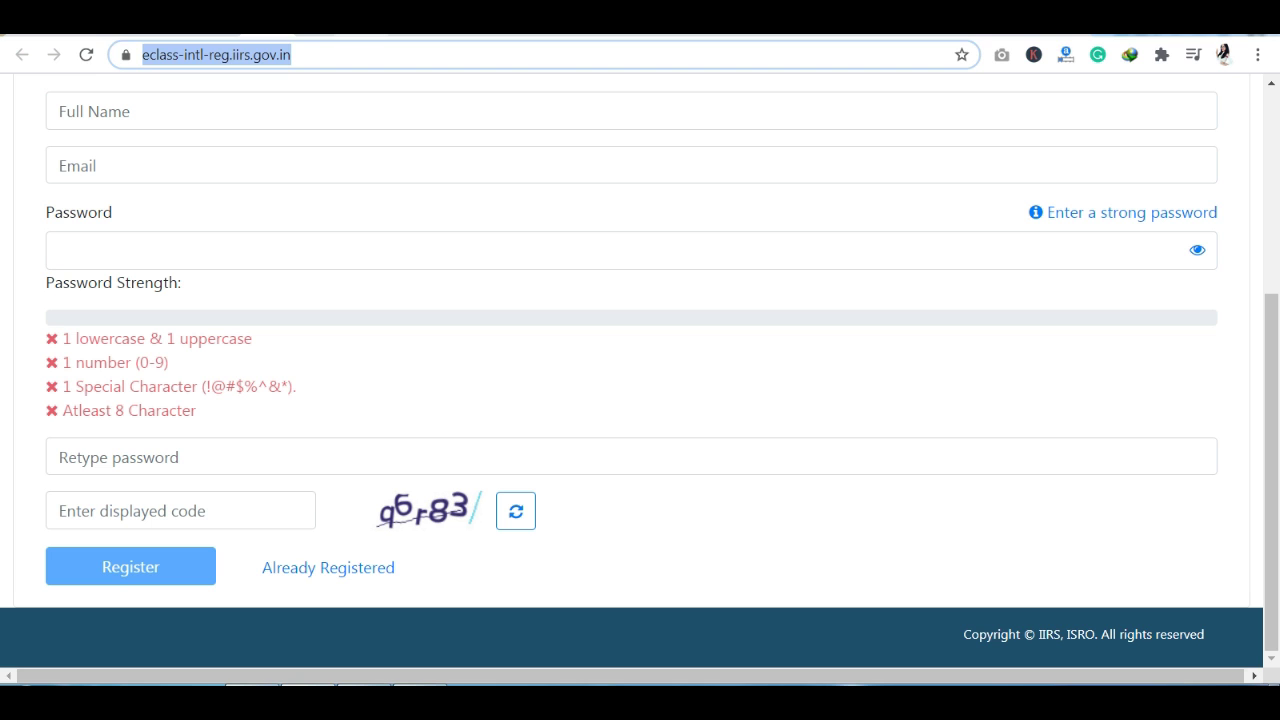
pyautogui.hotkey('ctrl', 'Tab')
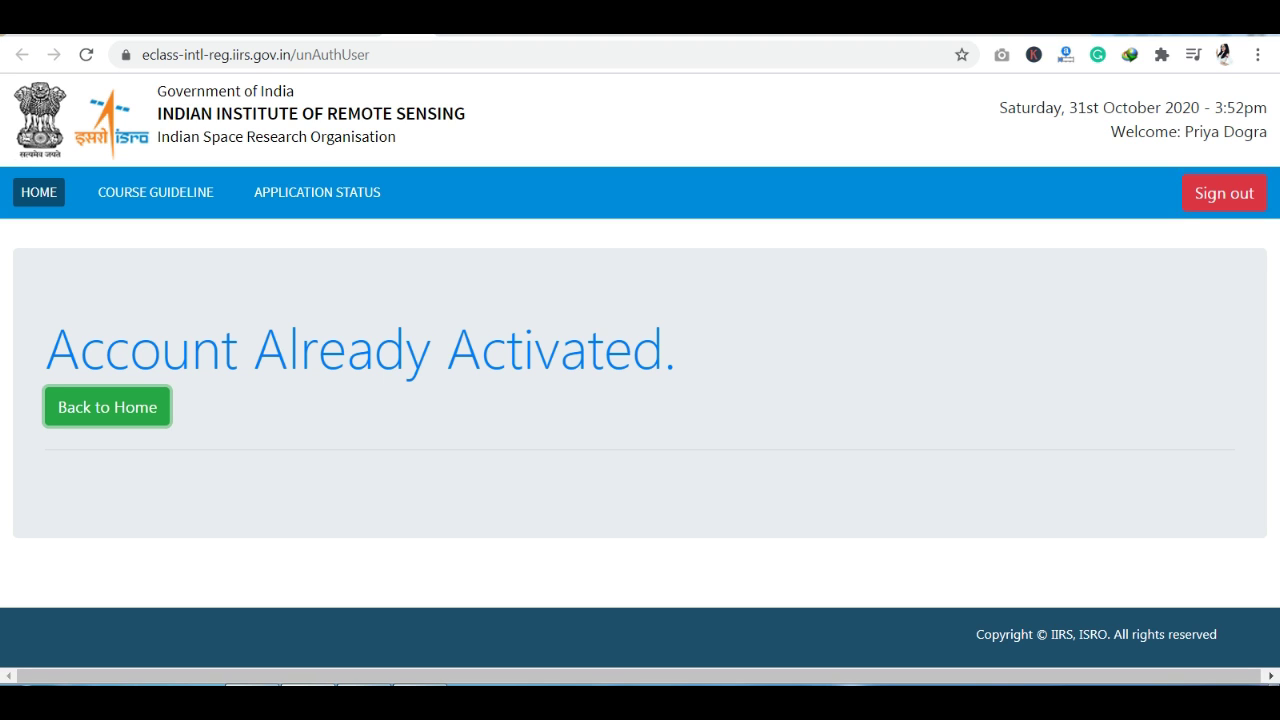
pyautogui.click(107, 406)
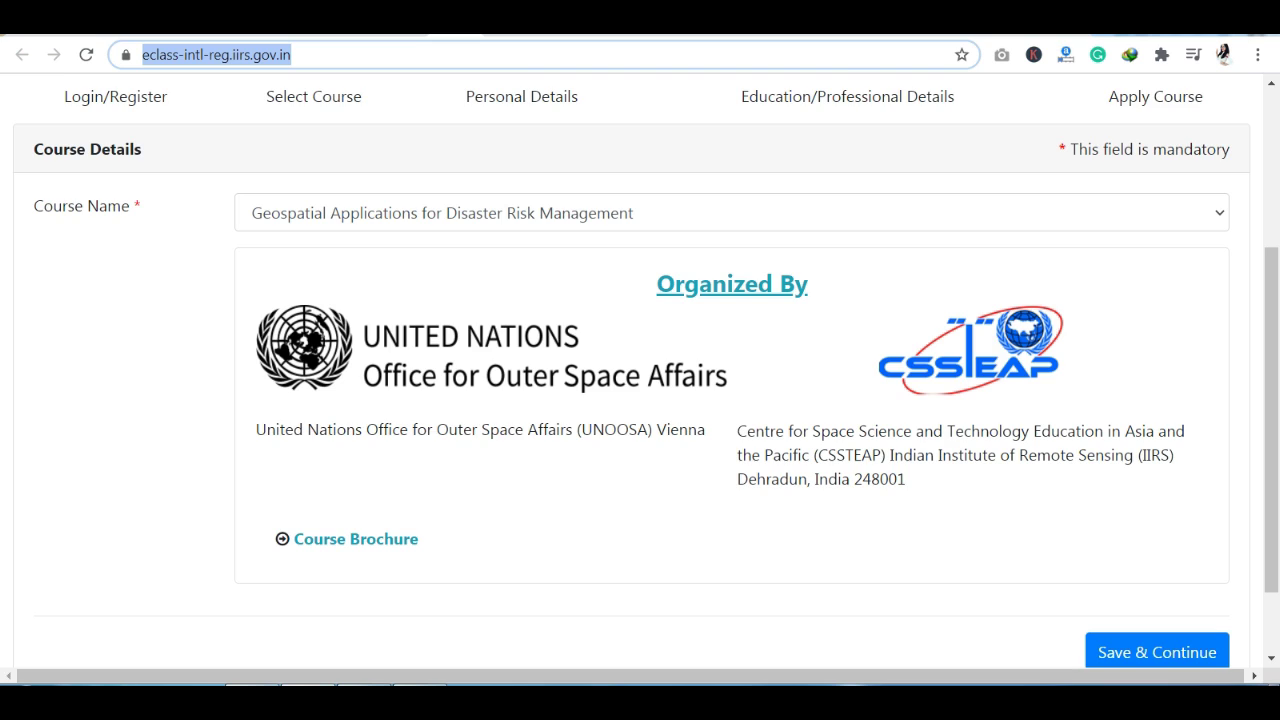
# Select the course Geospatial Applications for Disaster Risk Management, save it and continue to the personal details
pyautogui.scroll(2, 640, 380)
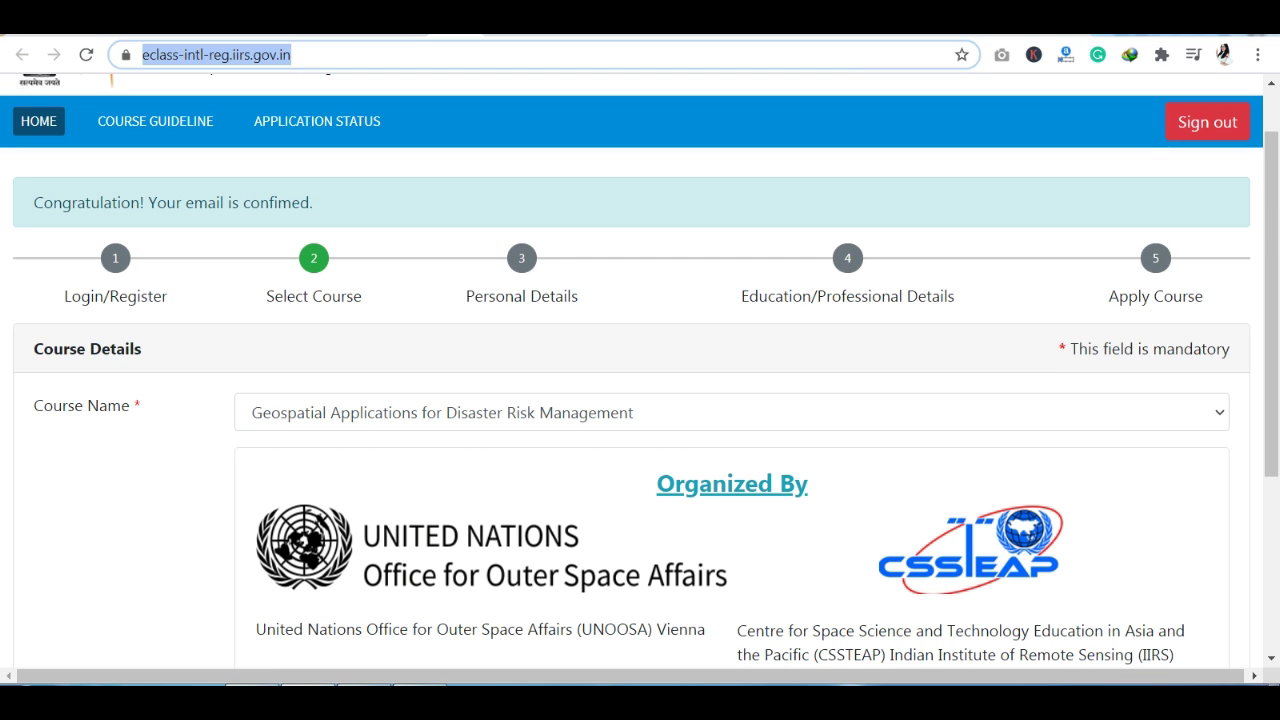
pyautogui.scroll(-1, 640, 380)
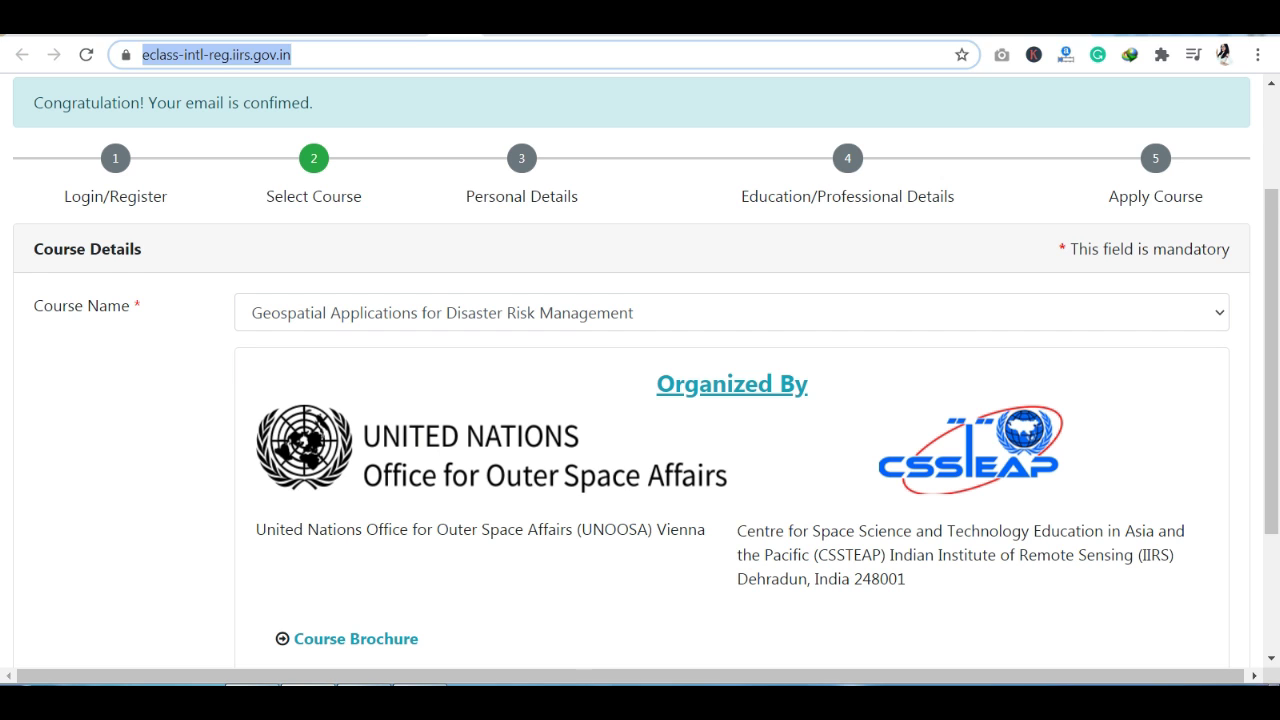
pyautogui.scroll(-1, 640, 380)
pyautogui.click(730, 283)
pyautogui.click(450, 334)
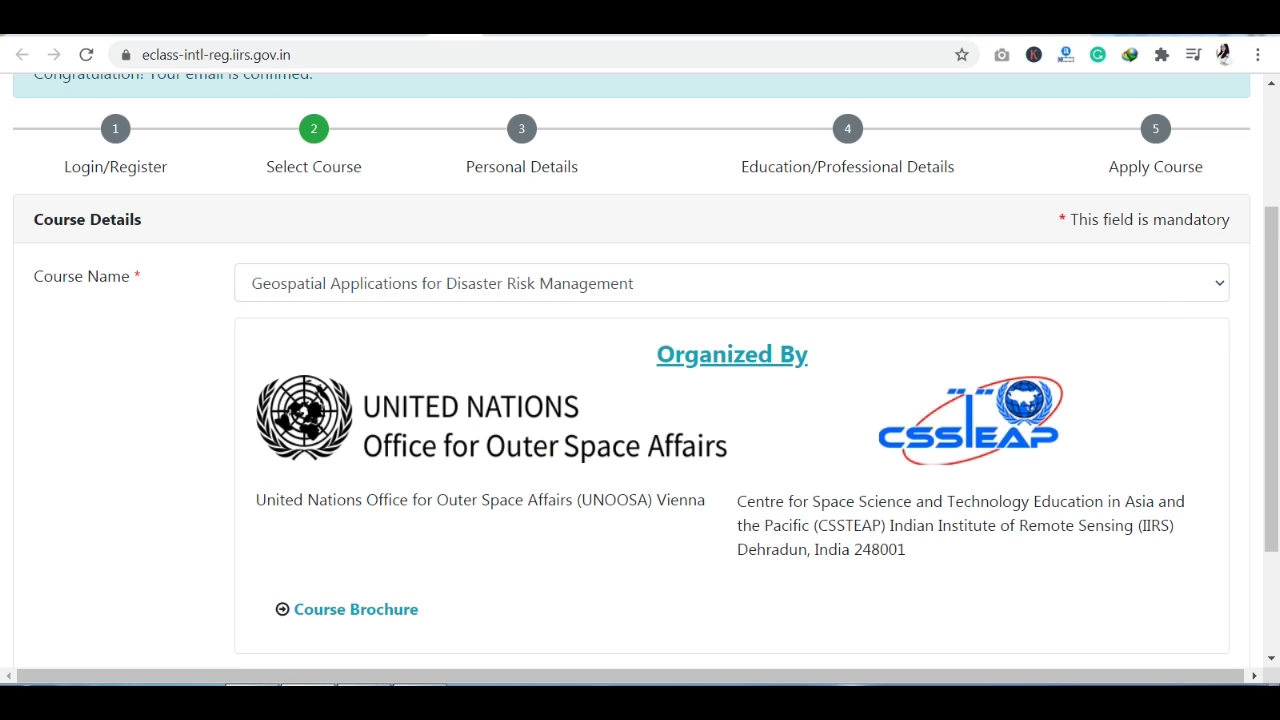
pyautogui.scroll(-2, 640, 380)
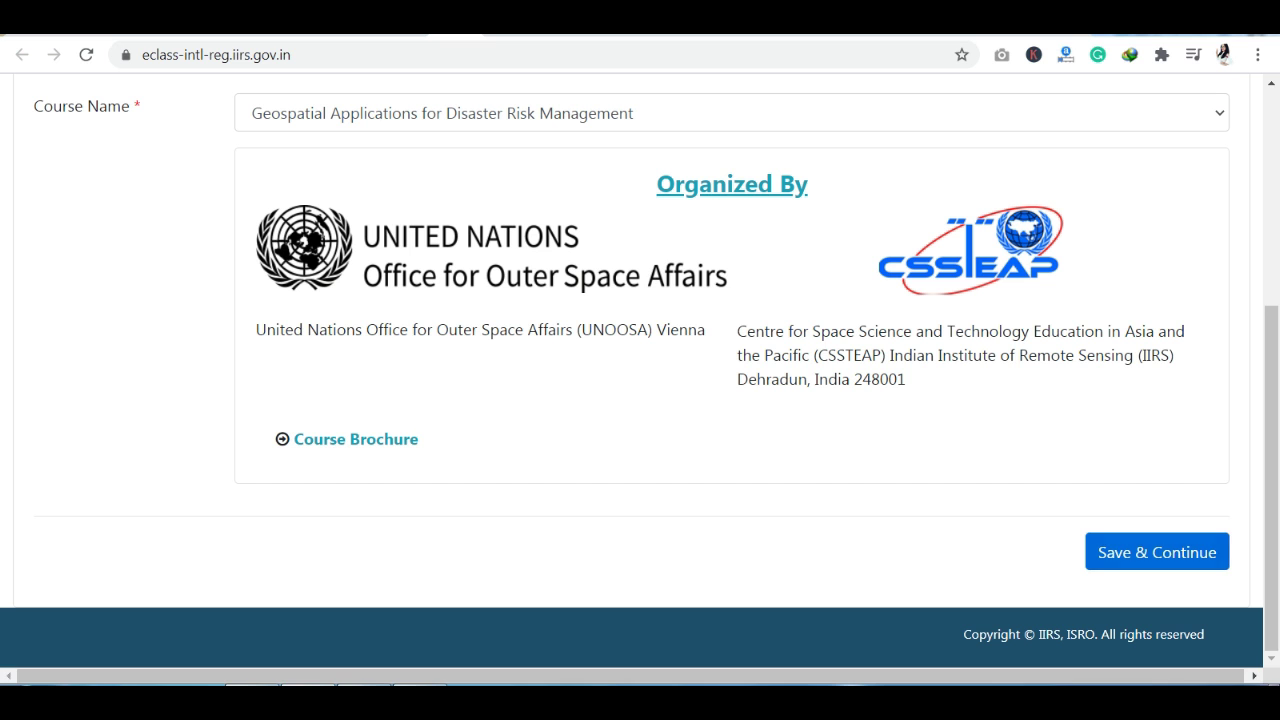
pyautogui.scroll(4, 640, 380)
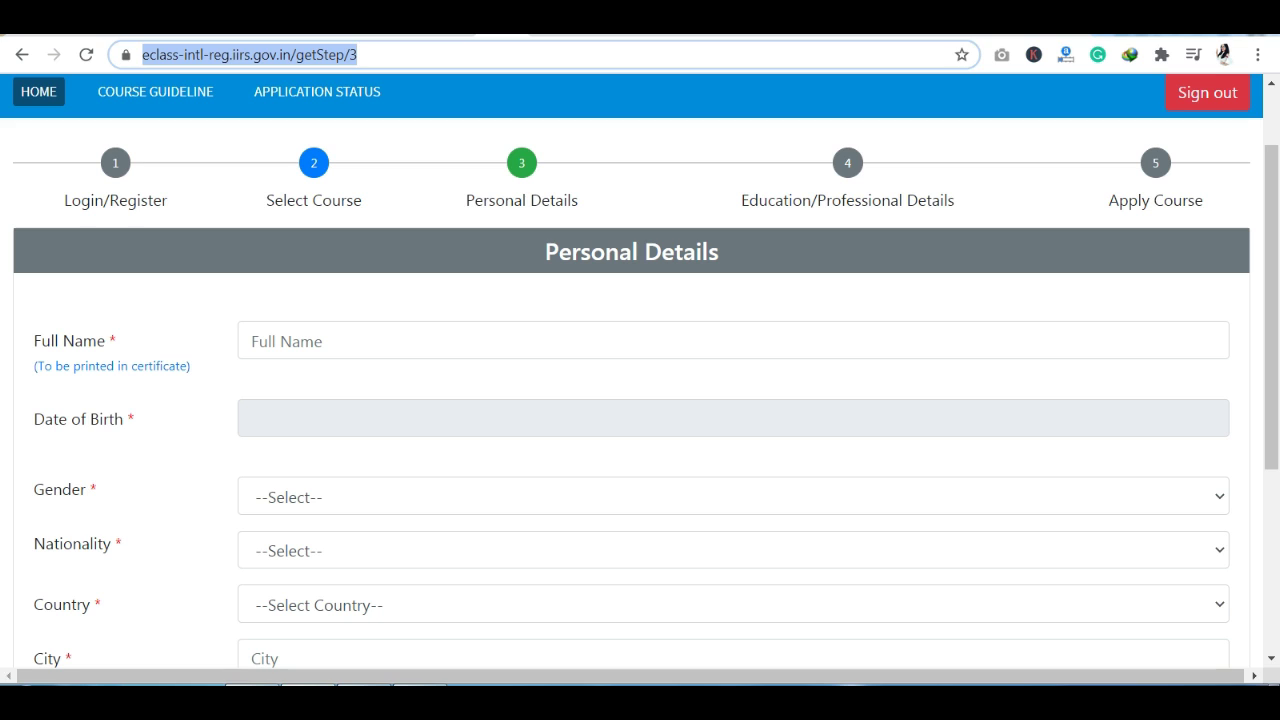
# Review the personal details form, save it and continue to the education and professional details
pyautogui.scroll(-2, 640, 370)
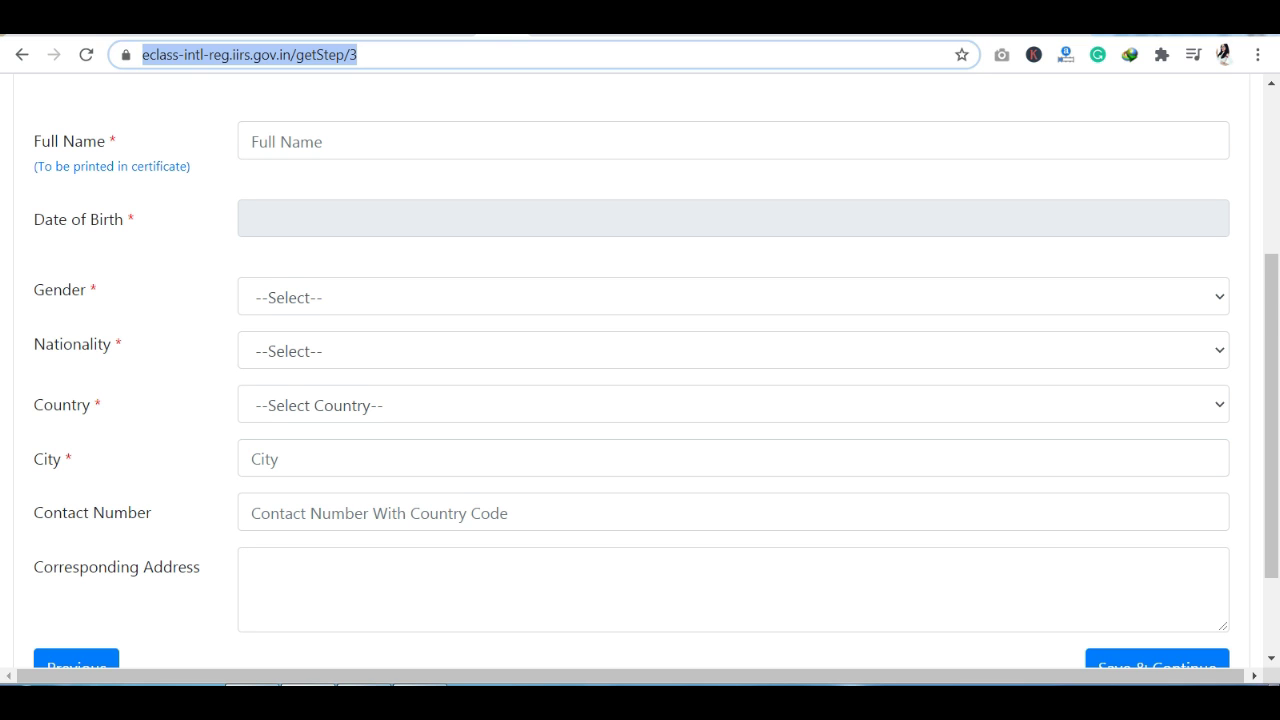
pyautogui.scroll(-2, 640, 363)
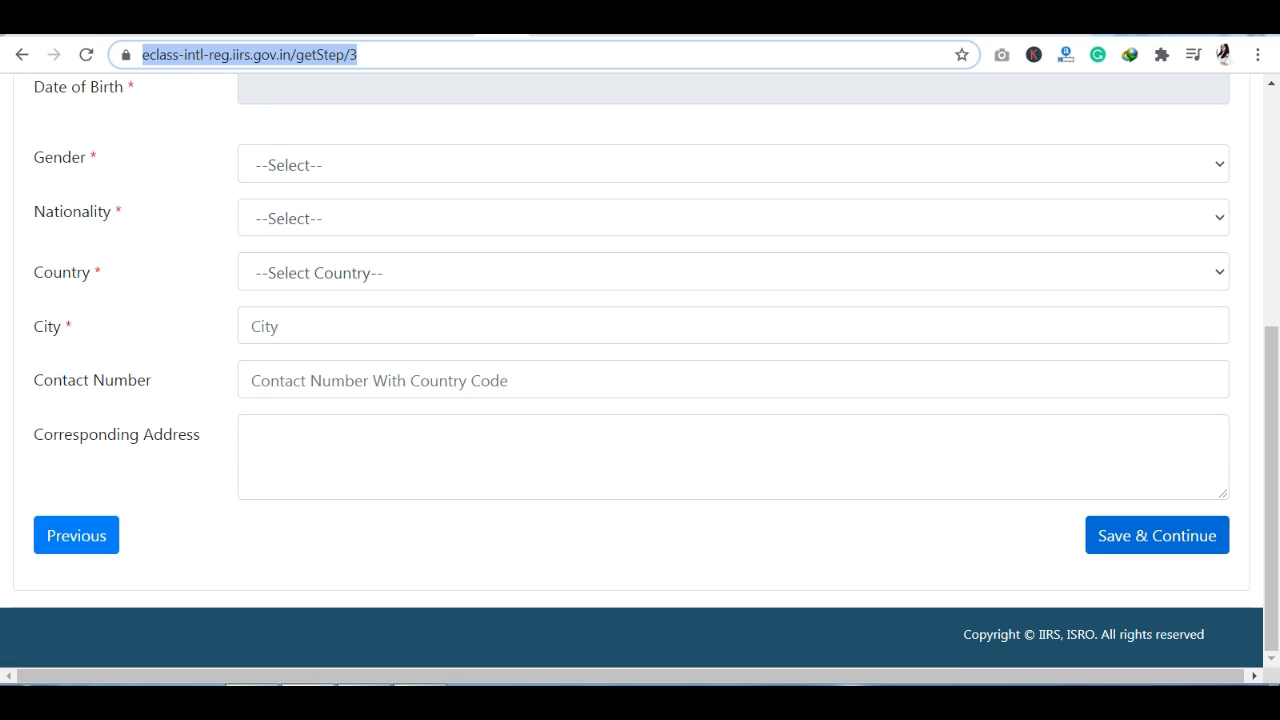
pyautogui.click(1157, 535)
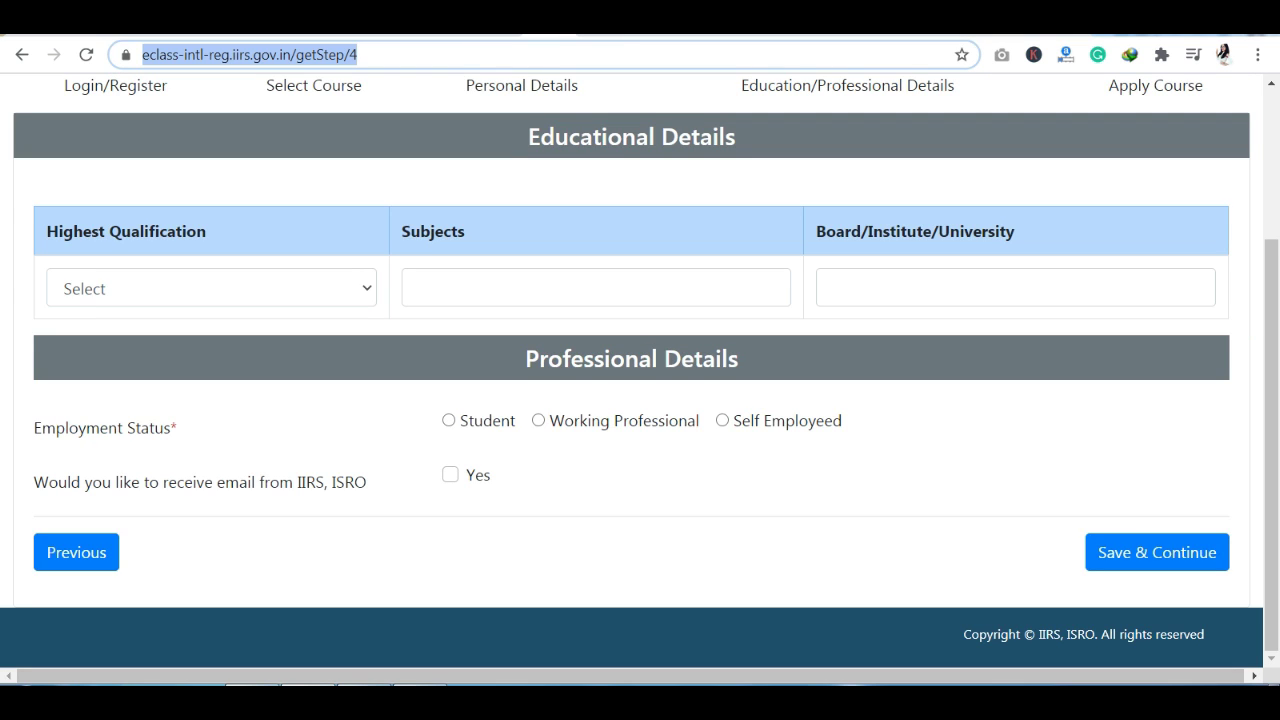
# Examine the highest qualification options and the other fields of the educational and professional details form
pyautogui.scroll(3, 640, 370)
pyautogui.scroll(-1, 640, 400)
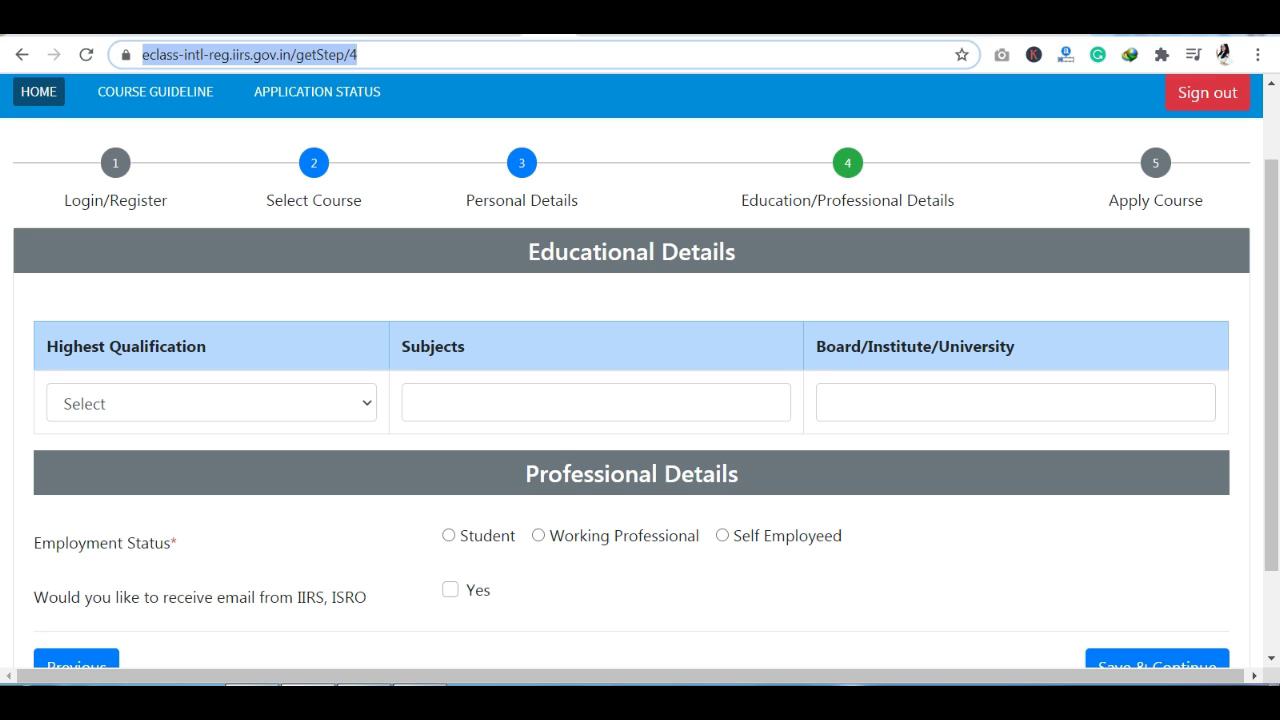
pyautogui.scroll(-2, 640, 370)
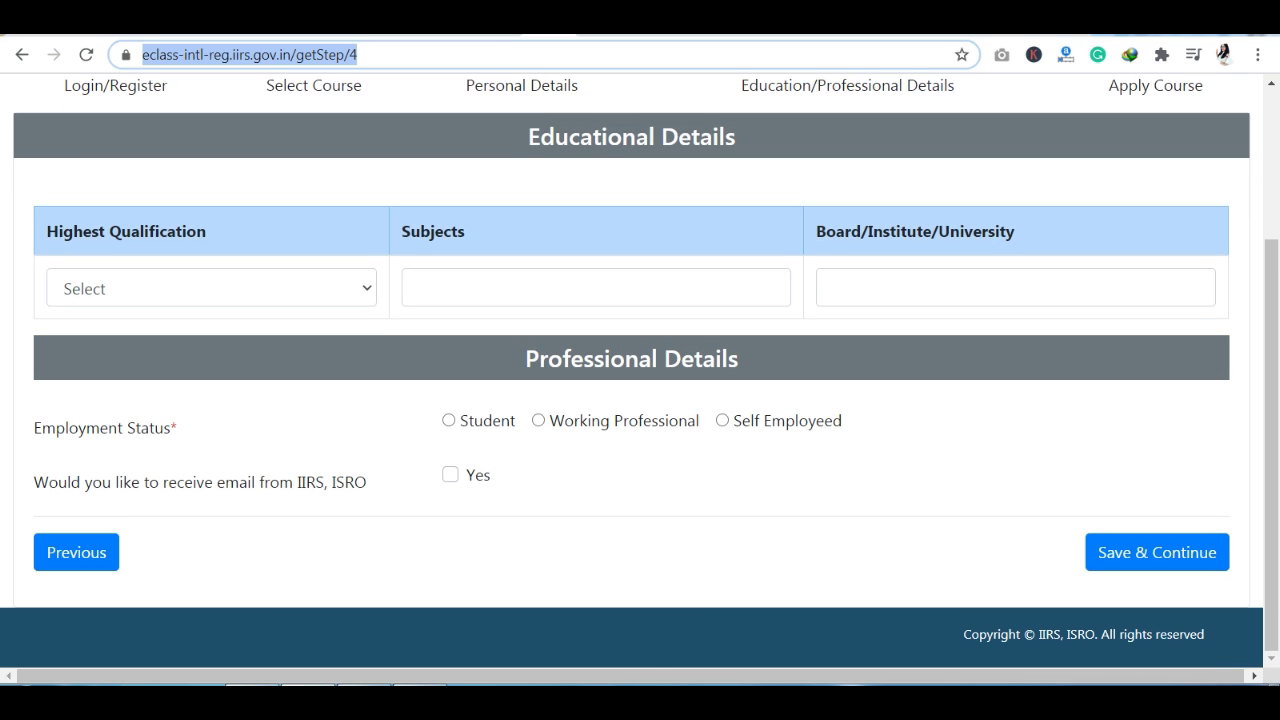
pyautogui.click(211, 288)
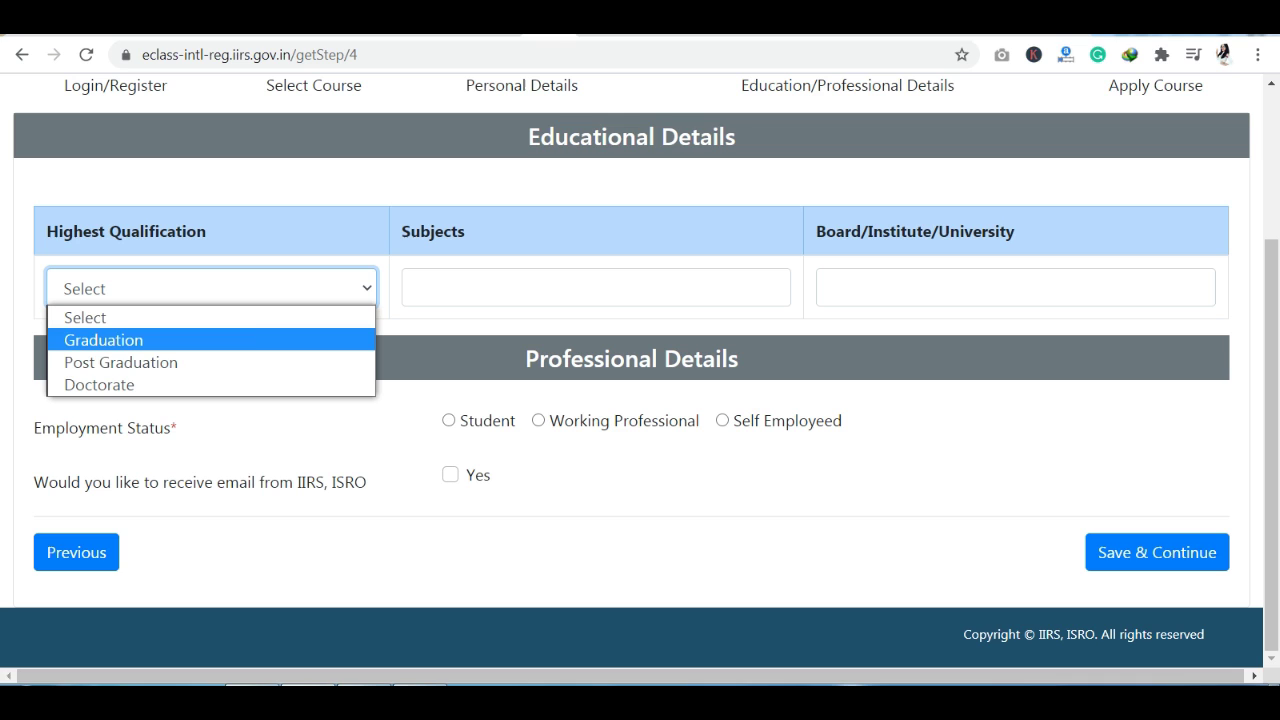
pyautogui.press('Down')
pyautogui.press('Down')
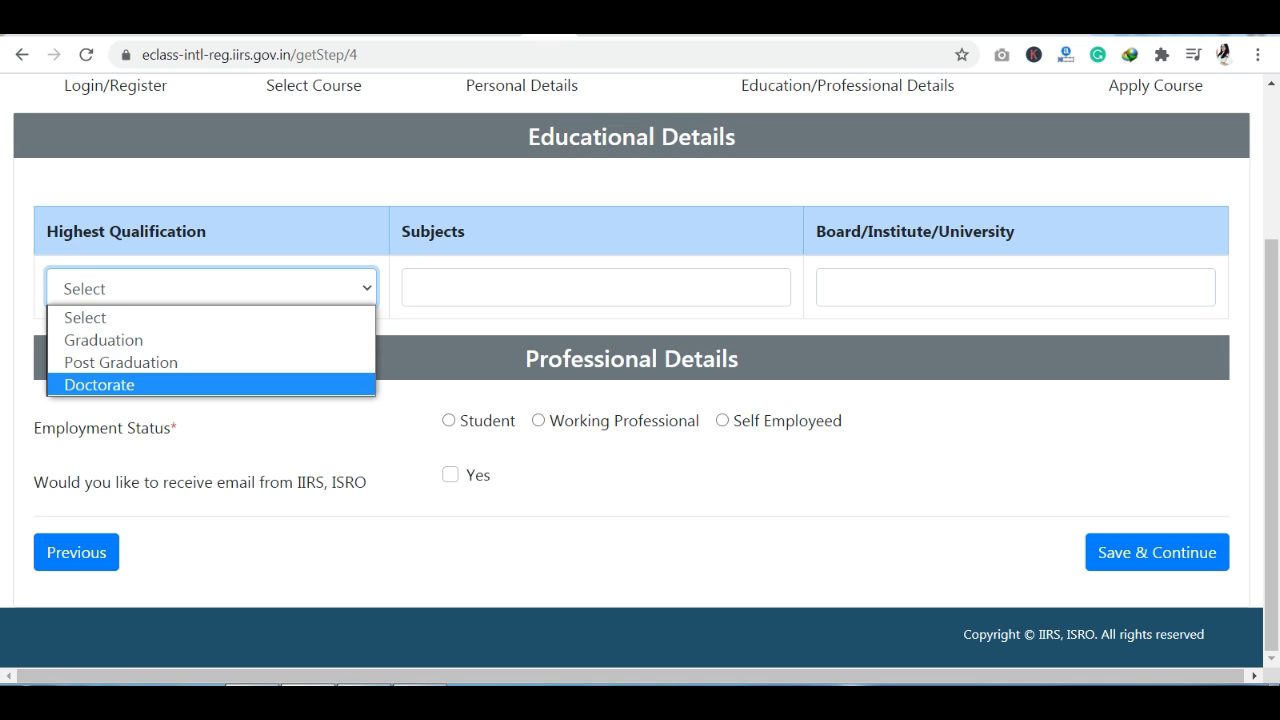
pyautogui.press('Up')
pyautogui.press('Up')
pyautogui.click(596, 287)
pyautogui.press('Escape')
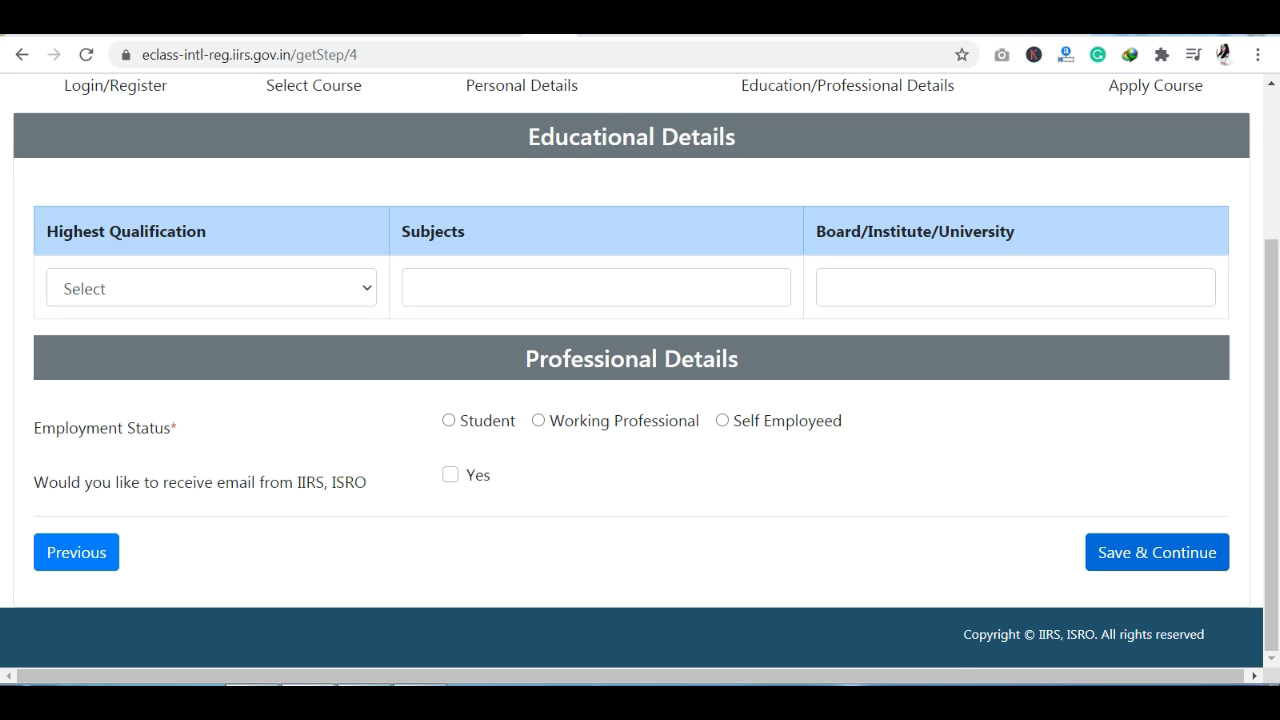
# Save the educational and professional details and read through the course application confirmation
pyautogui.click(1157, 552)
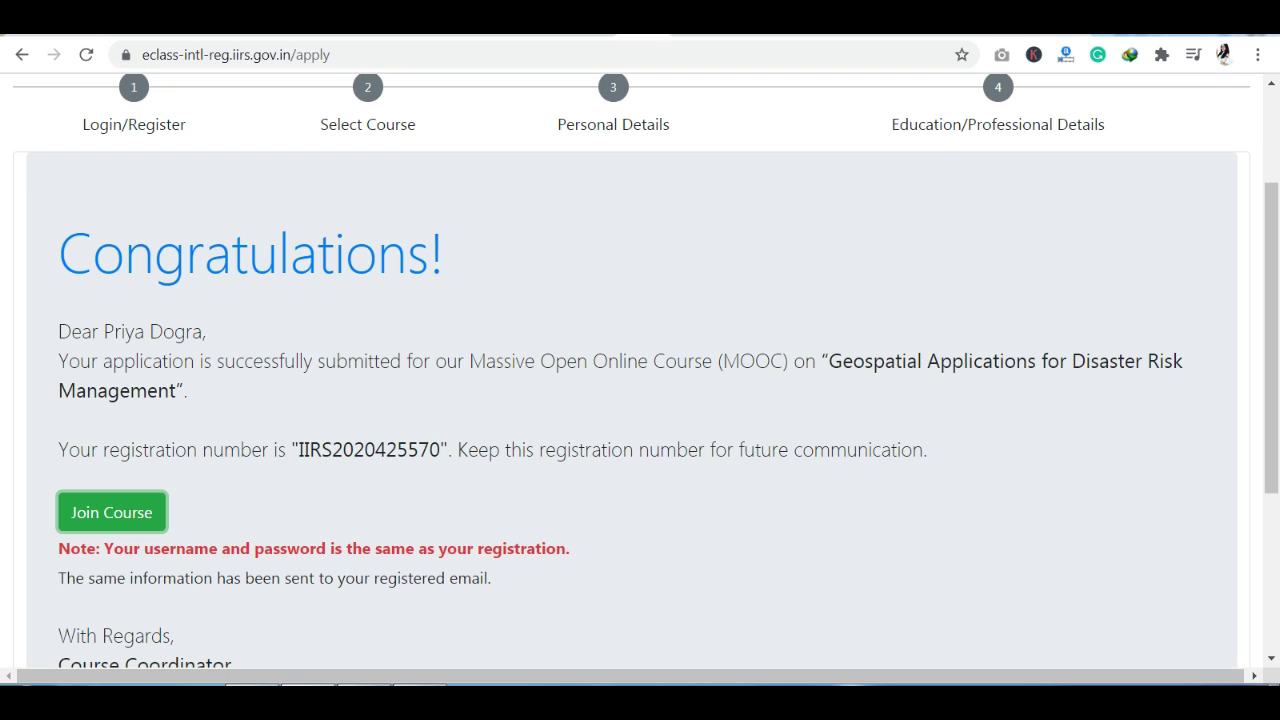
pyautogui.moveTo(124, 361); pyautogui.dragTo(717, 361)
pyautogui.moveTo(873, 361); pyautogui.dragTo(1146, 361)
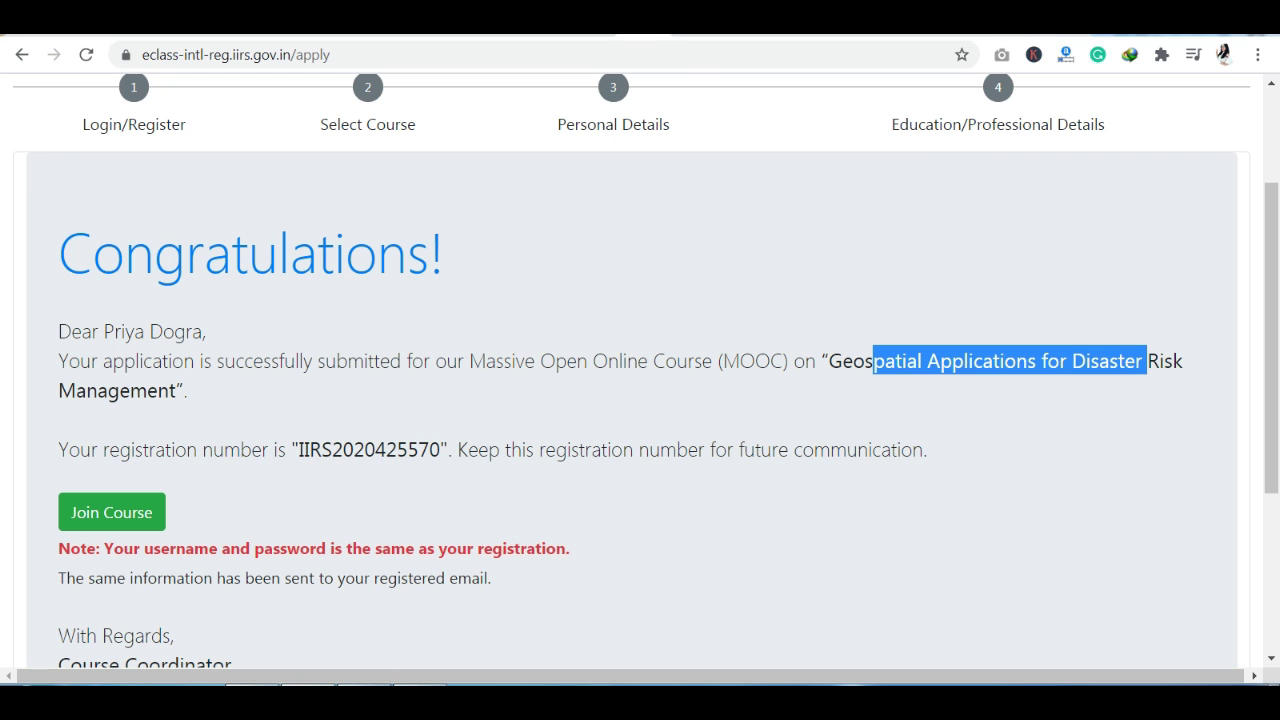
pyautogui.scroll(-3, 640, 370)
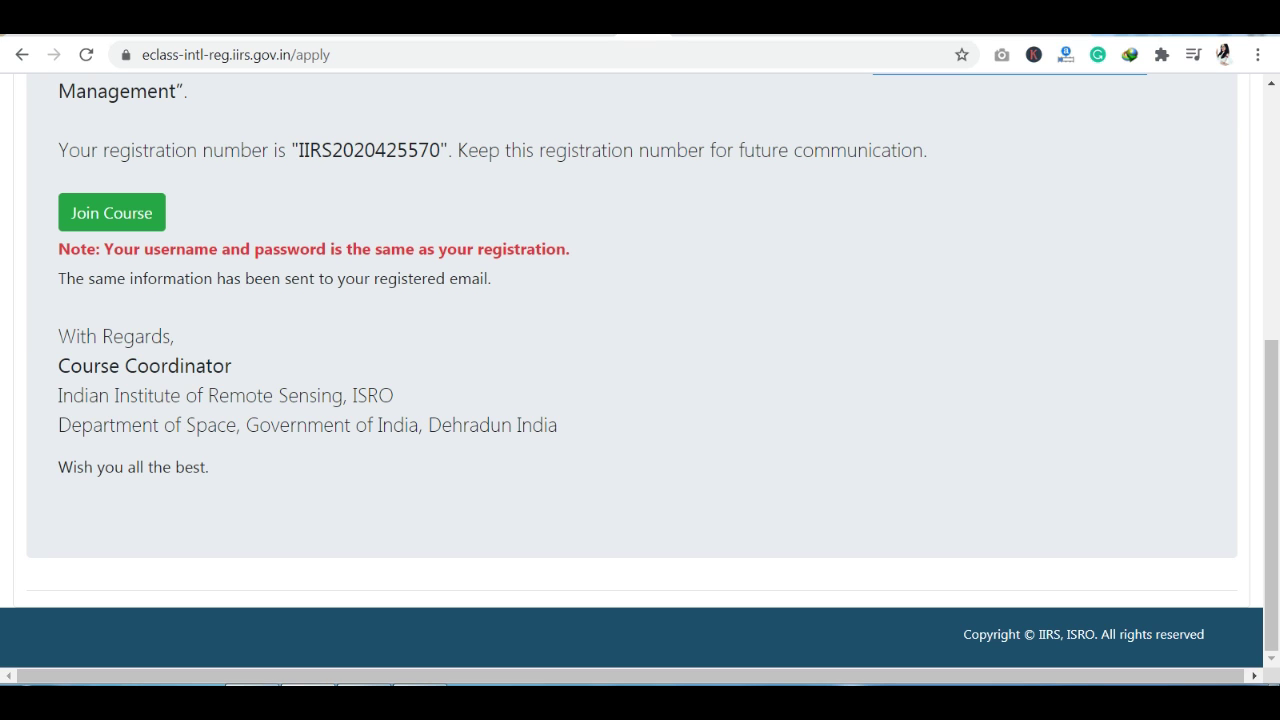
# Join the course and open Geospatial Applications for Disaster Risk Management from the learning dashboard
pyautogui.scroll(3, 640, 365)
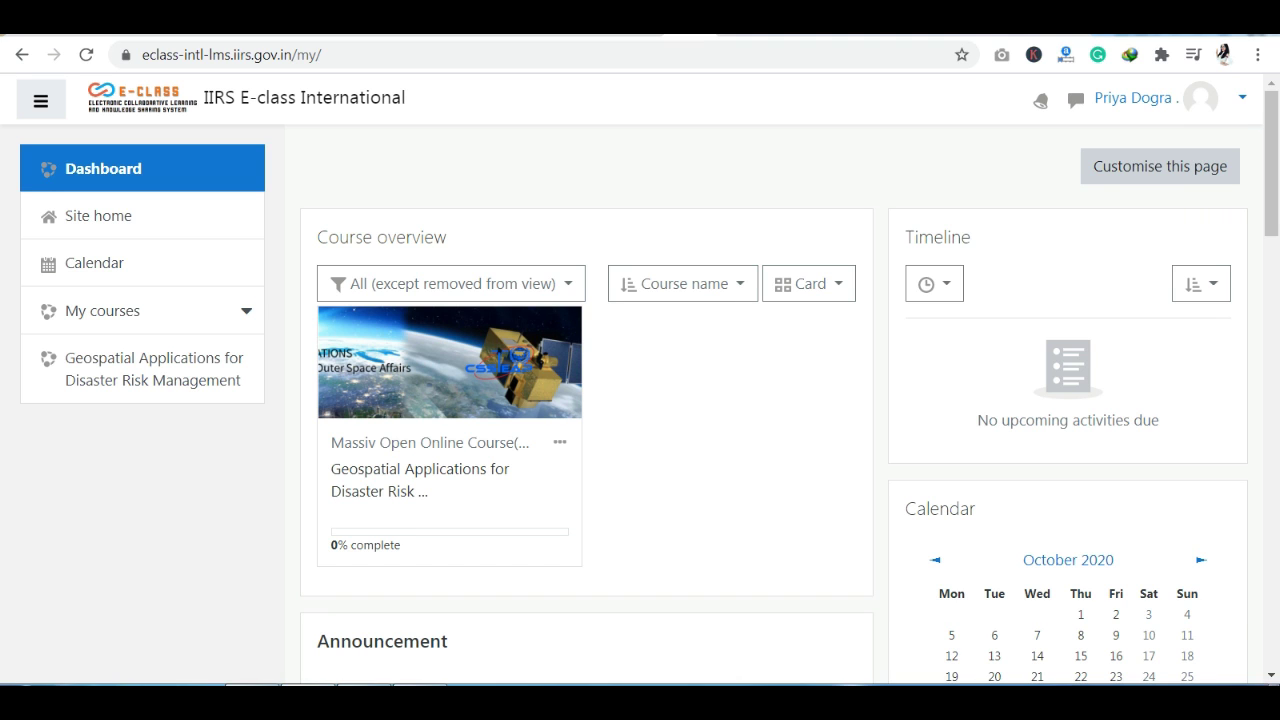
pyautogui.scroll(-2, 420, 280)
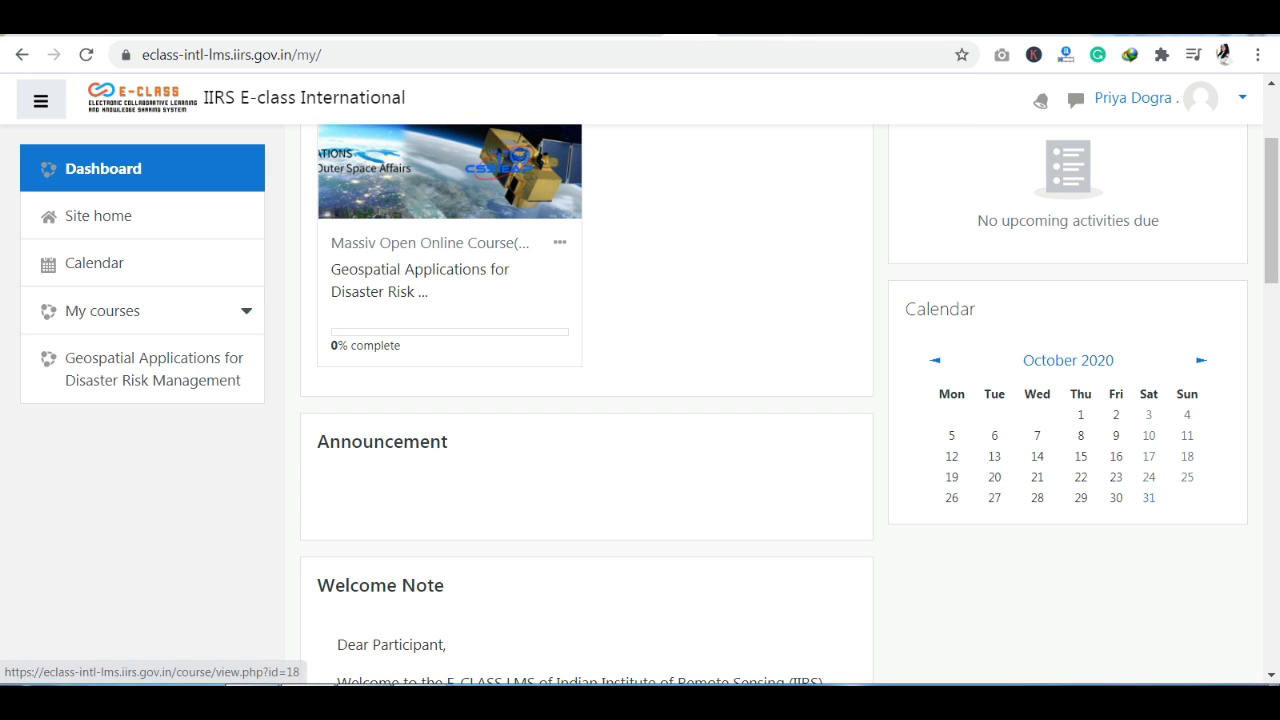
pyautogui.click(380, 285)
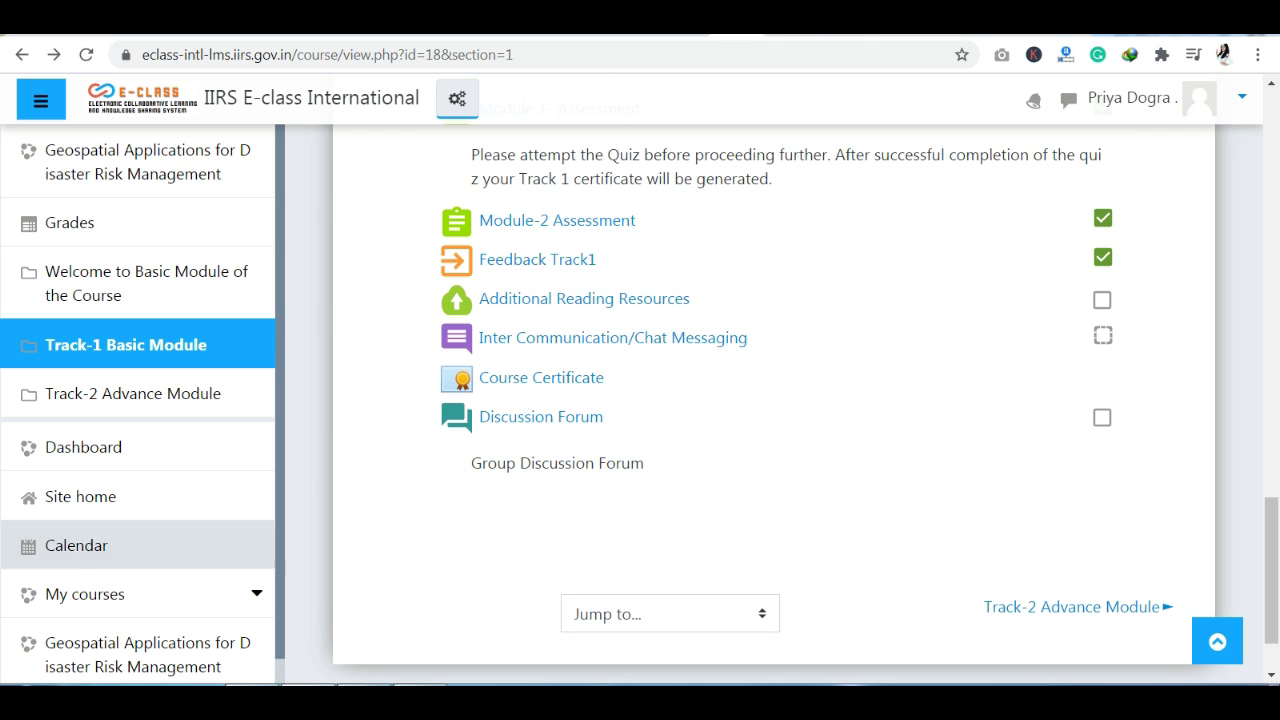
# Examine the course page's welcome video, guidelines, introductory messages and the Track-1 Basic Module sessions and assessments
pyautogui.scroll(10, 760, 440)
pyautogui.scroll(5, 697, 604)
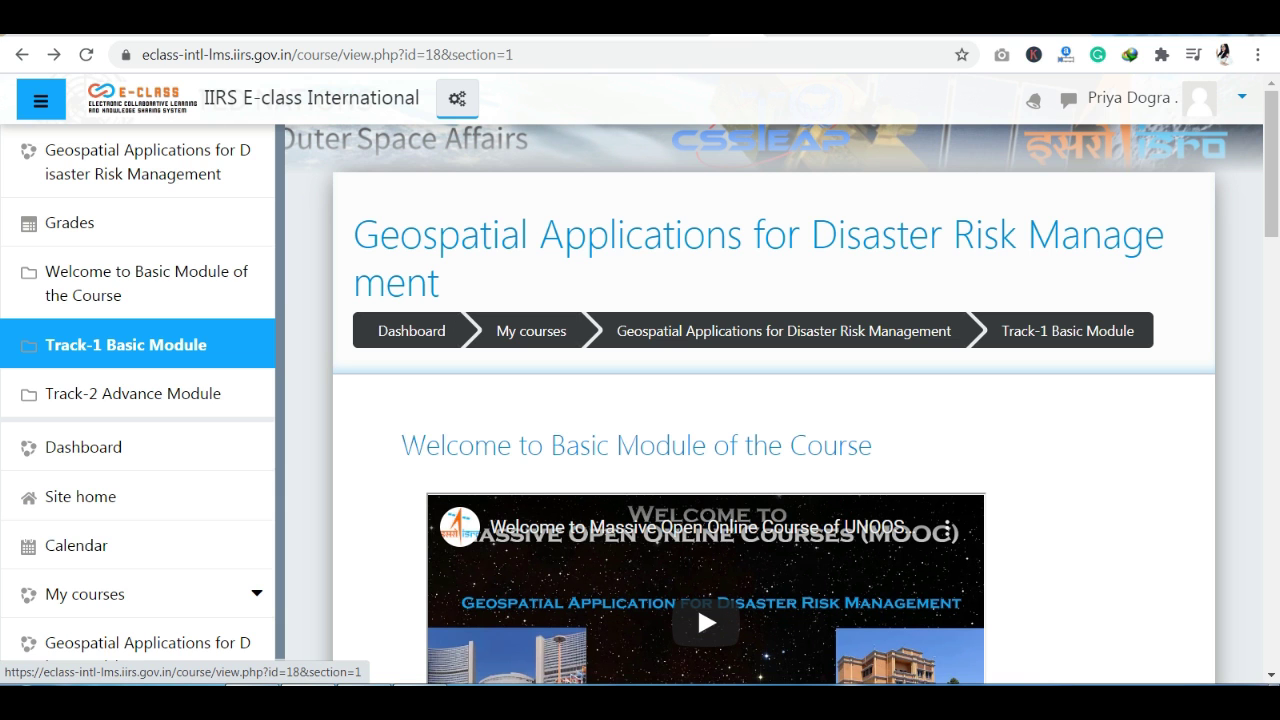
pyautogui.scroll(-6, 697, 604)
pyautogui.scroll(-1, 780, 380)
pyautogui.scroll(4, 780, 380)
pyautogui.scroll(-4, 780, 380)
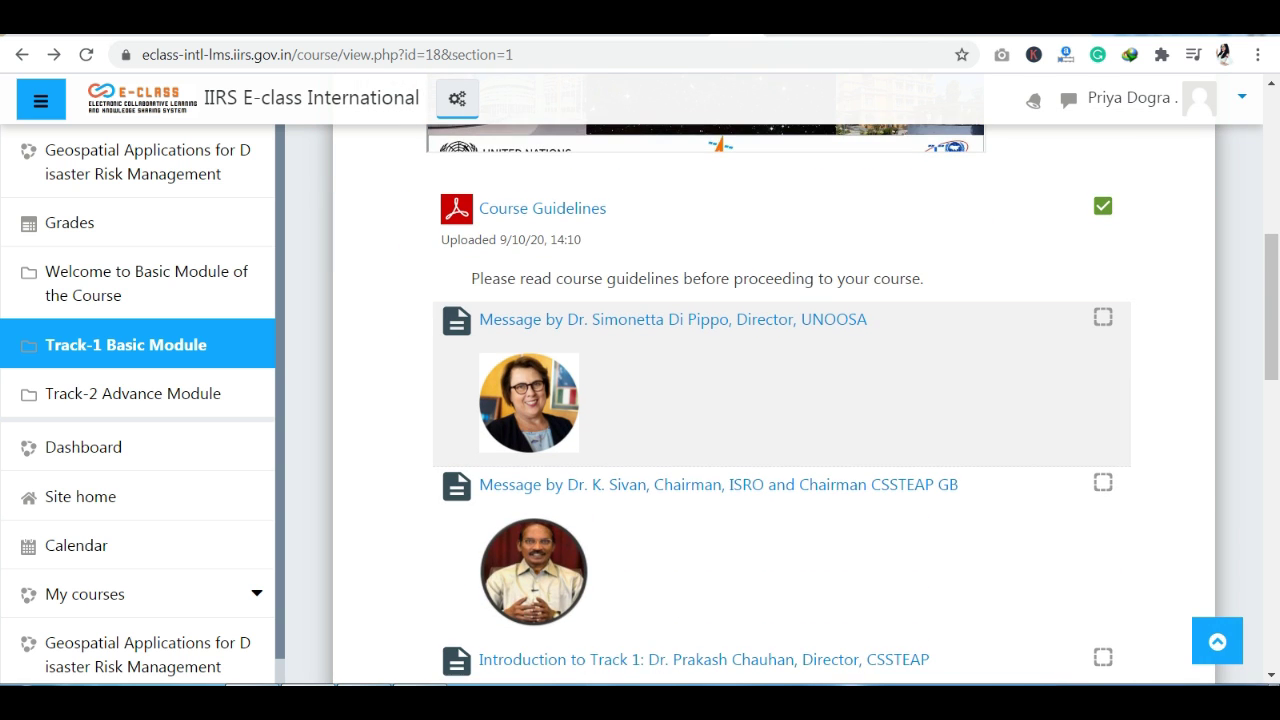
pyautogui.scroll(-4, 780, 380)
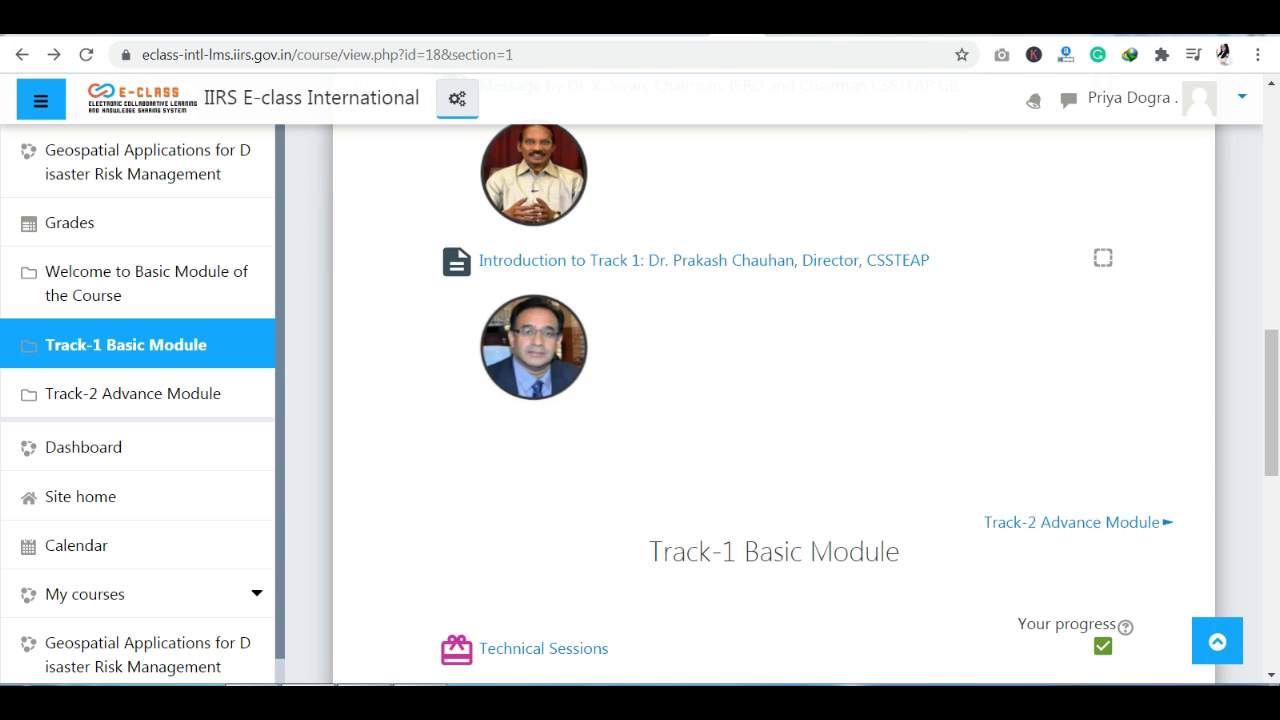
pyautogui.scroll(-2, 780, 400)
pyautogui.scroll(-1, 780, 400)
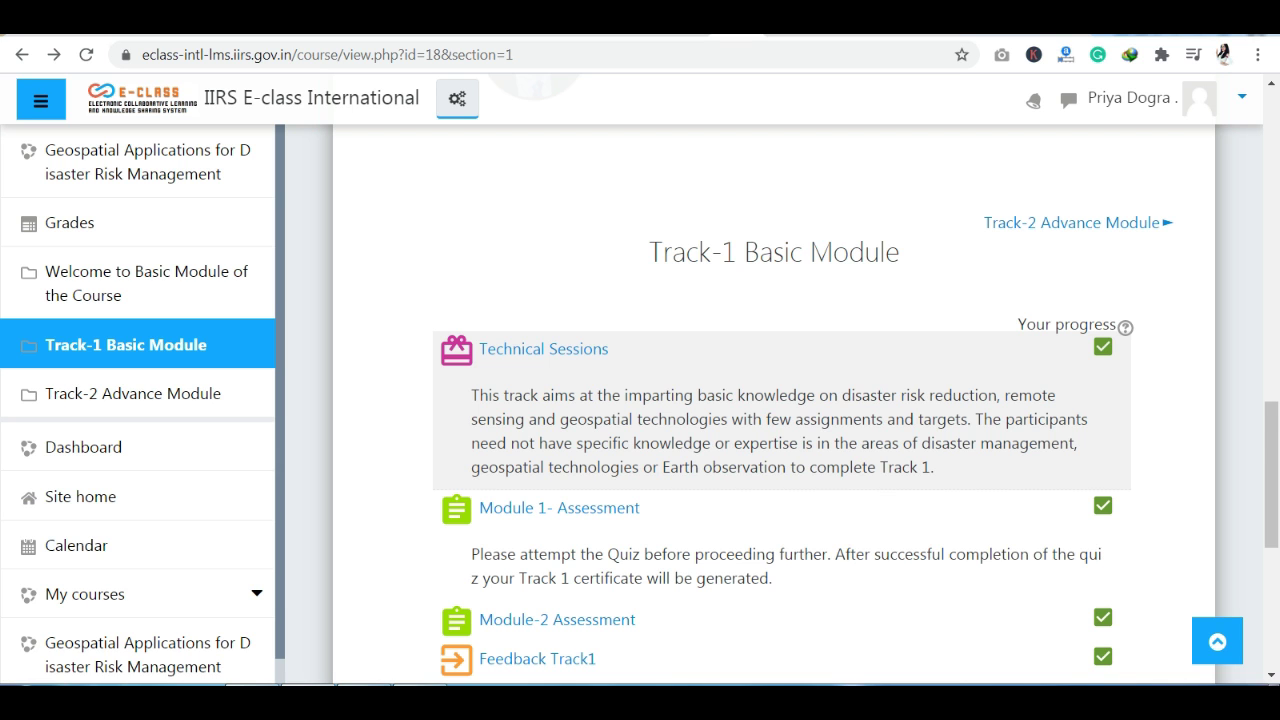
# Open the Technical Sessions of the Track-1 Basic Module and examine the contents list of modules, sessions and use cases
pyautogui.scroll(-2, 560, 310)
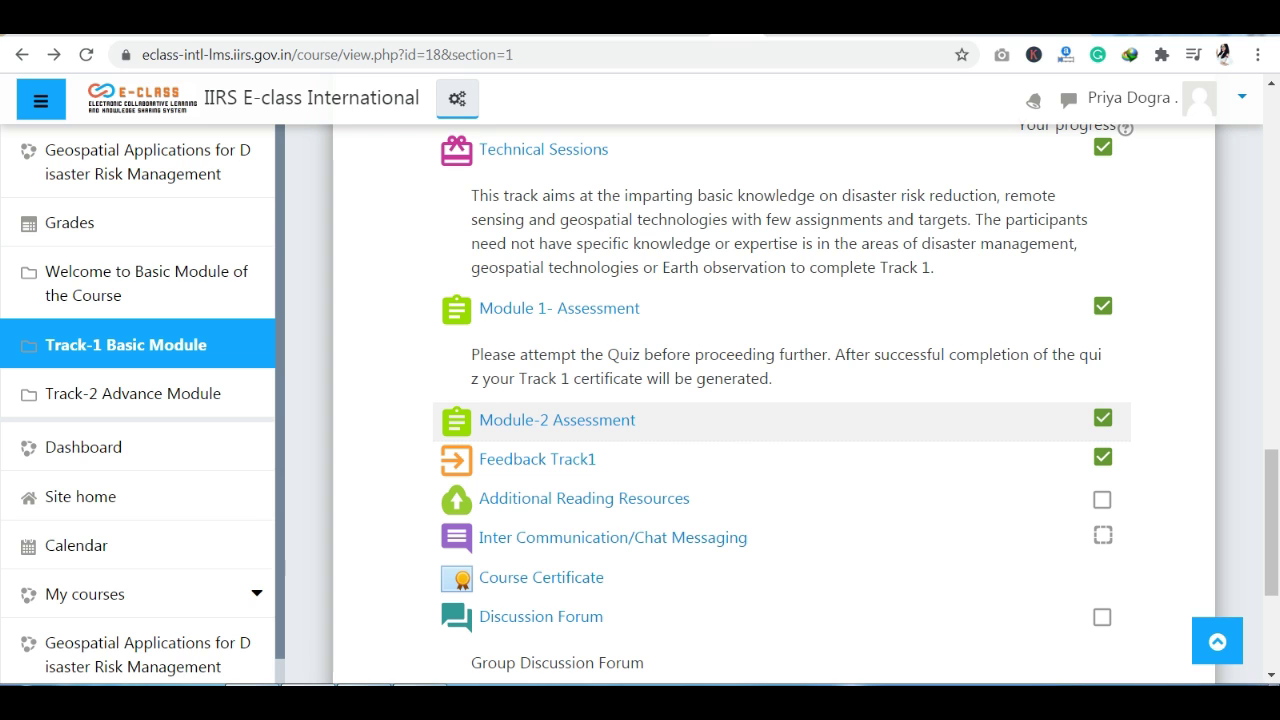
pyautogui.scroll(1, 780, 400)
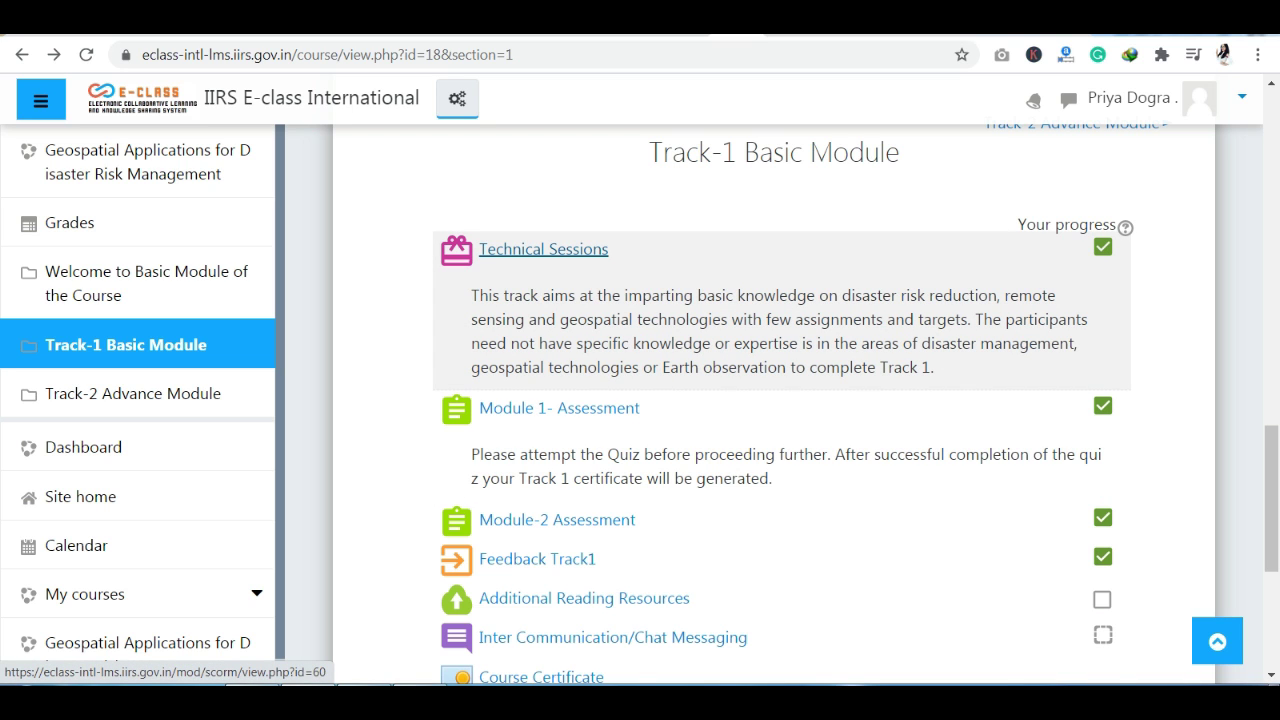
pyautogui.click(543, 249)
pyautogui.scroll(-5, 775, 400)
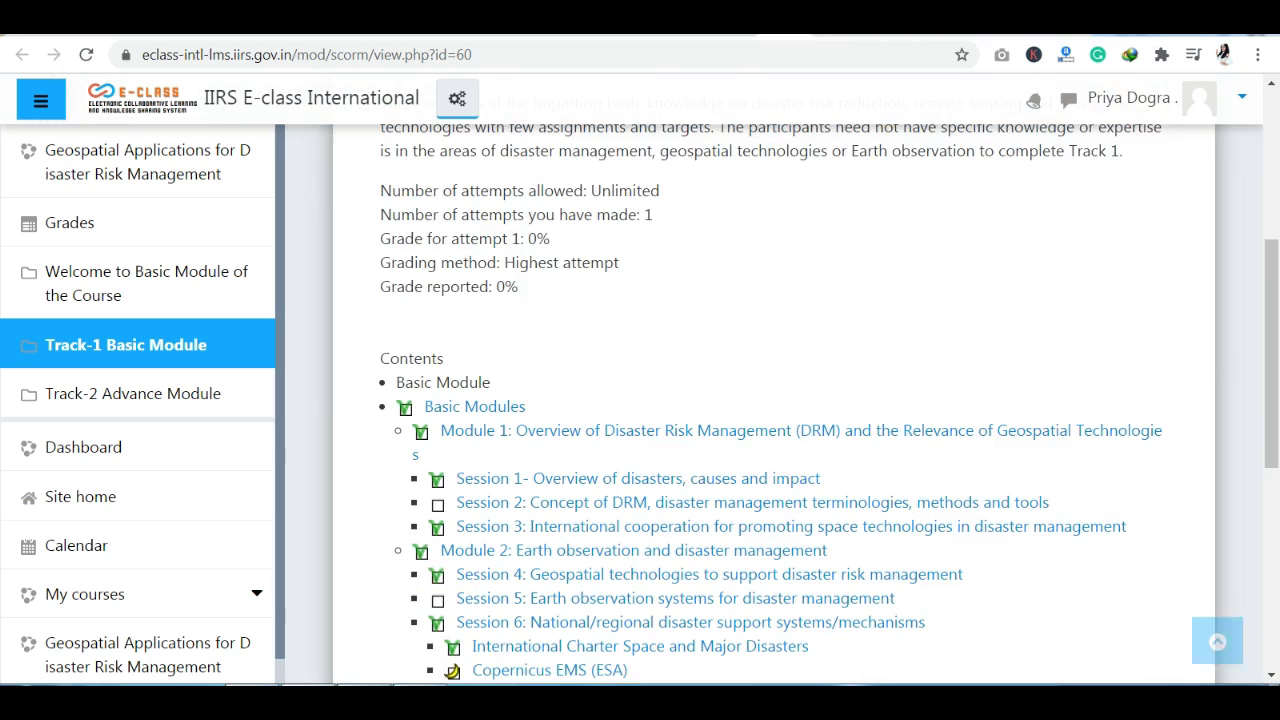
pyautogui.scroll(-4, 775, 400)
pyautogui.scroll(6, 775, 400)
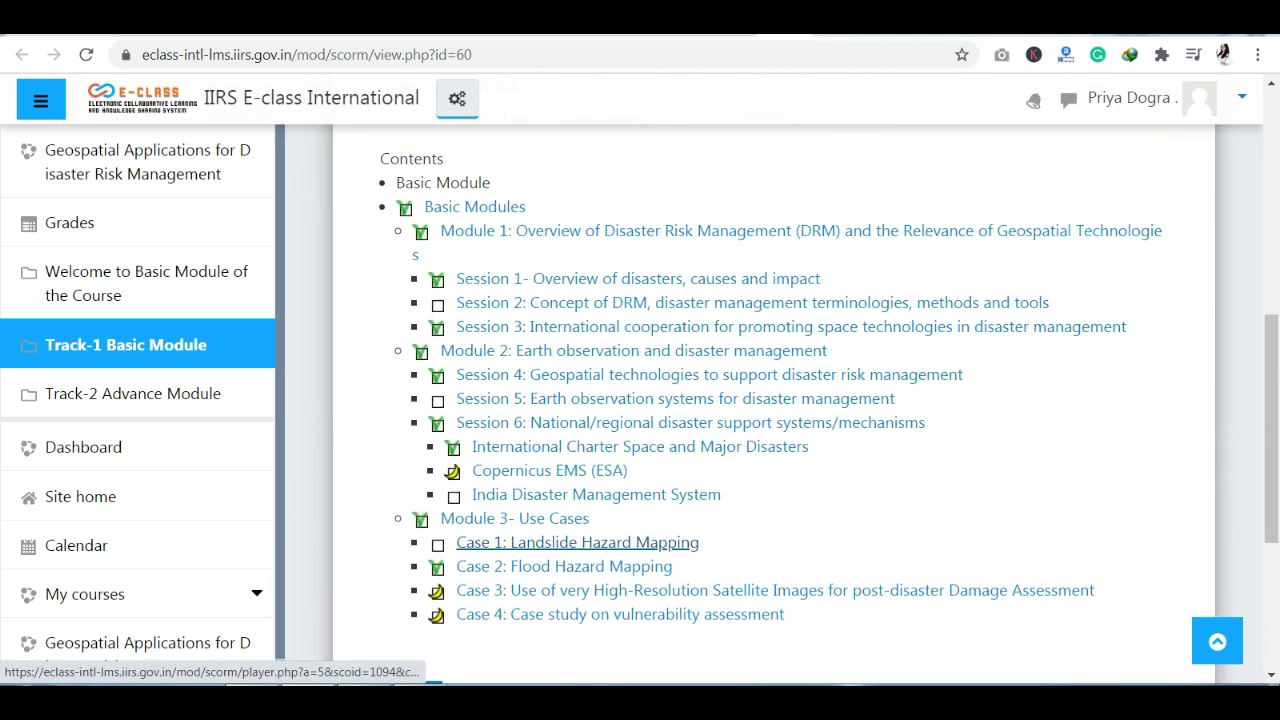
pyautogui.scroll(-3, 700, 376)
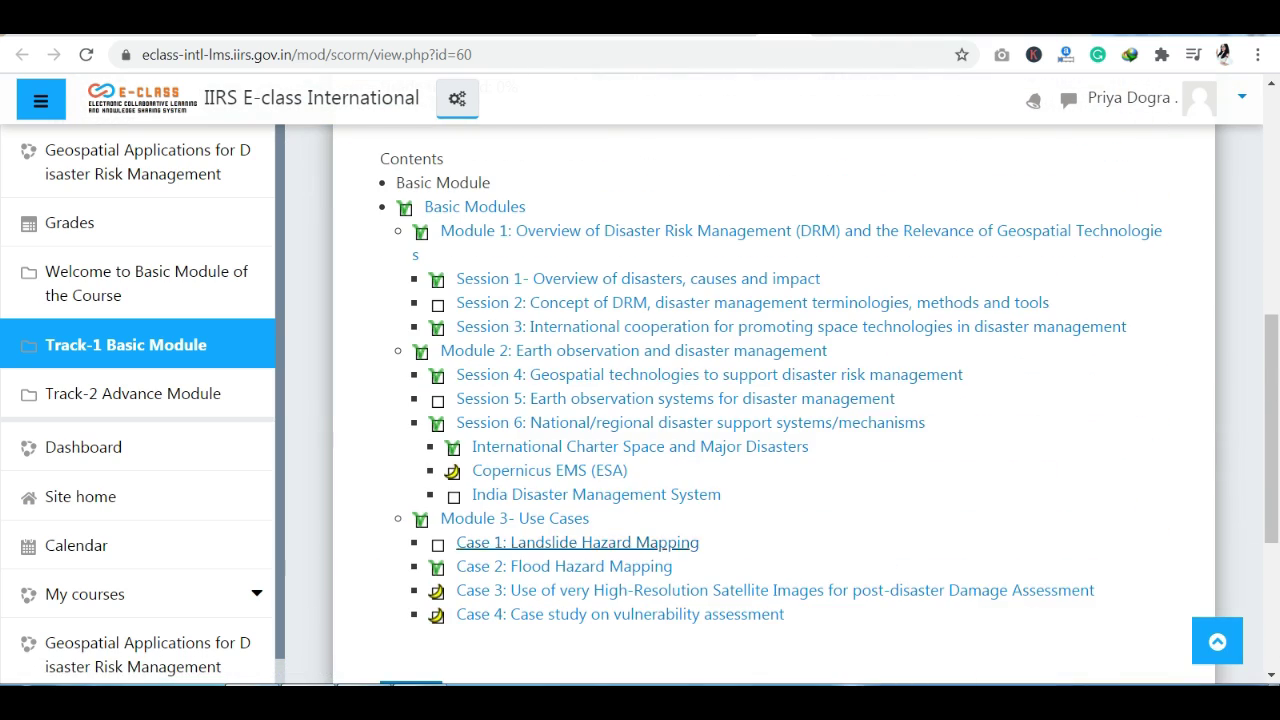
pyautogui.scroll(4, 620, 610)
pyautogui.scroll(-3, 600, 546)
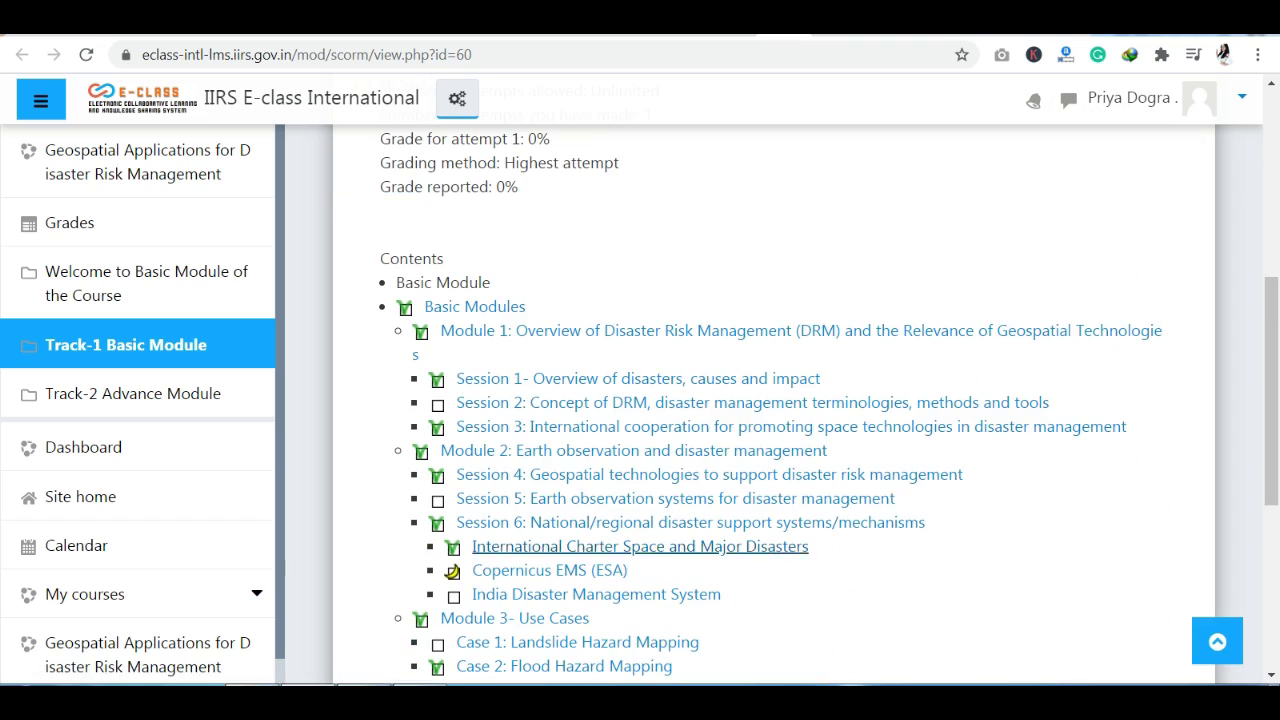
pyautogui.scroll(-3, 550, 560)
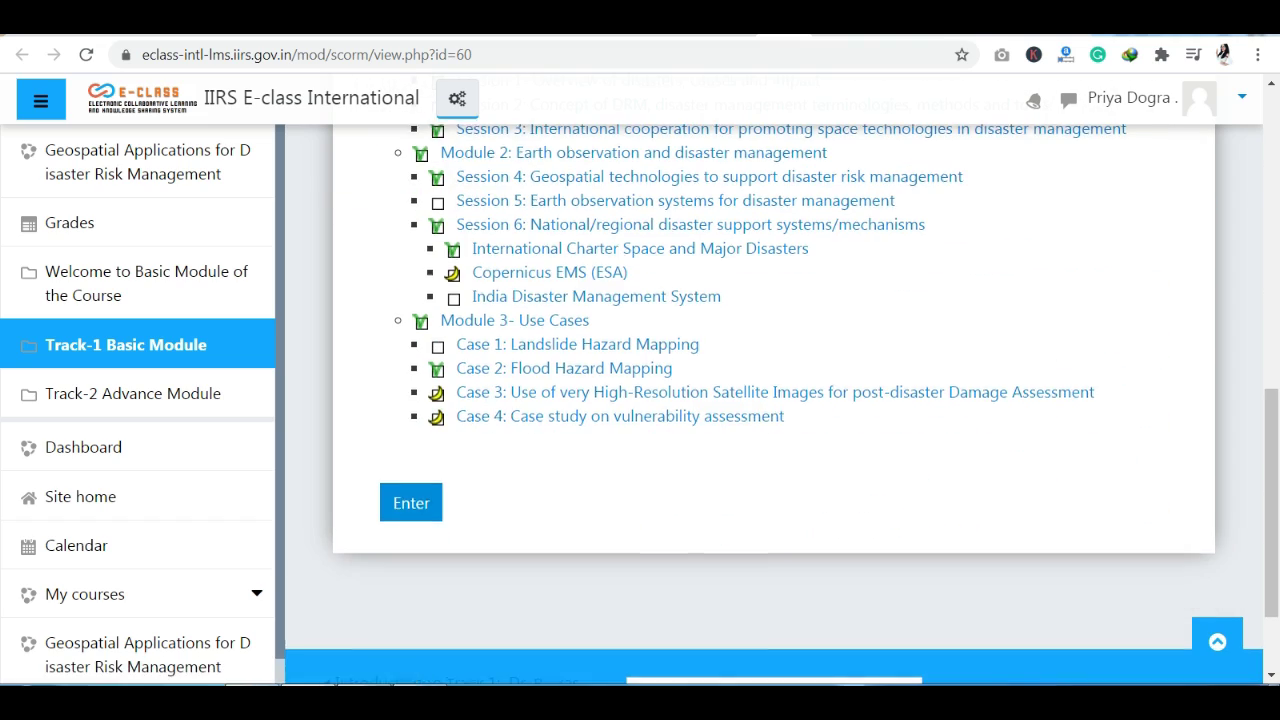